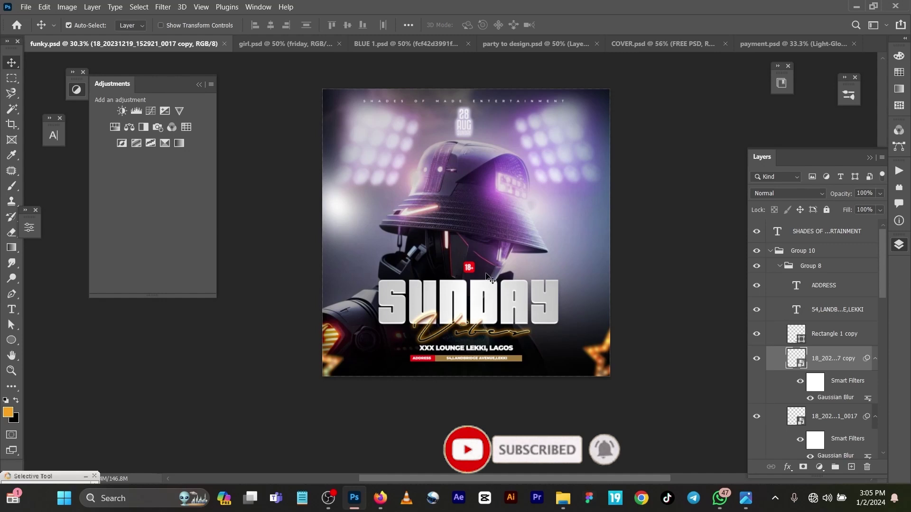
Step: Switch to Firefox, browse the shadesofmade YouTube channel's video list, and open a Friday Vibes flyer tutorial
scroll(489, 277, up, 2)
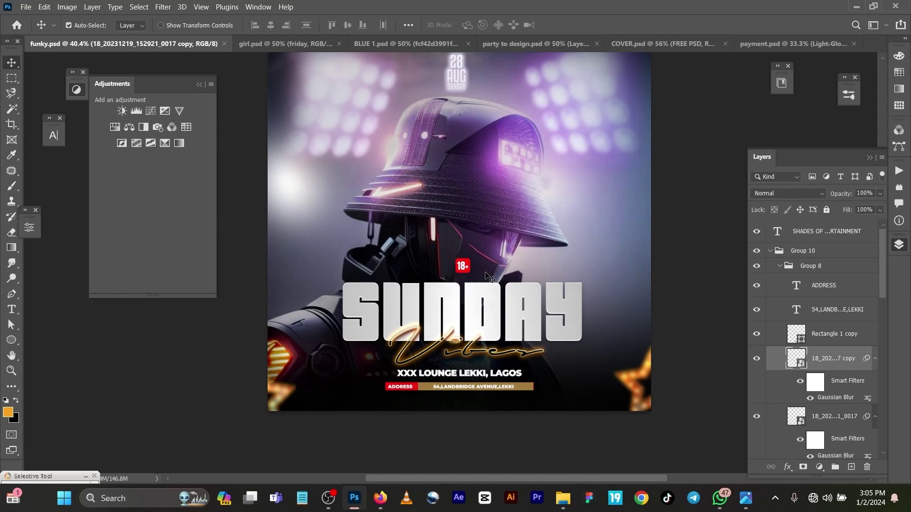
click(392, 500)
scroll(463, 313, up, 15)
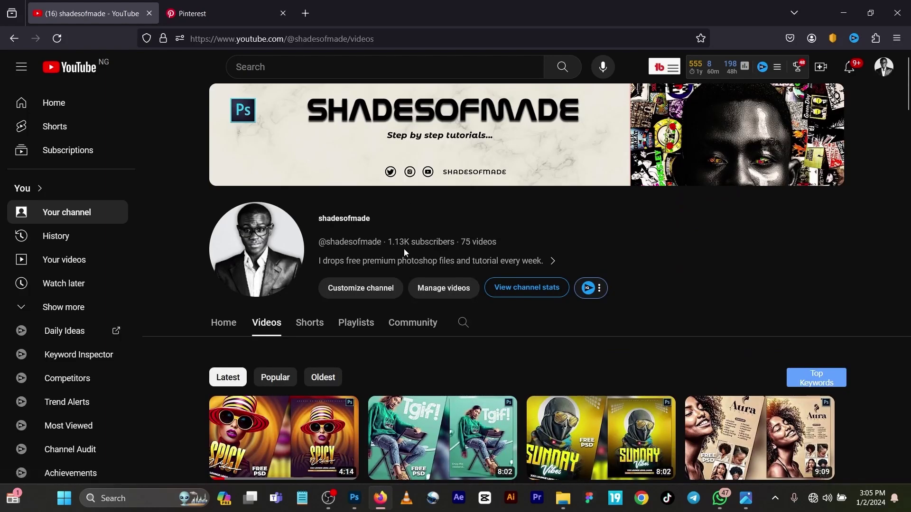
scroll(414, 270, down, 9)
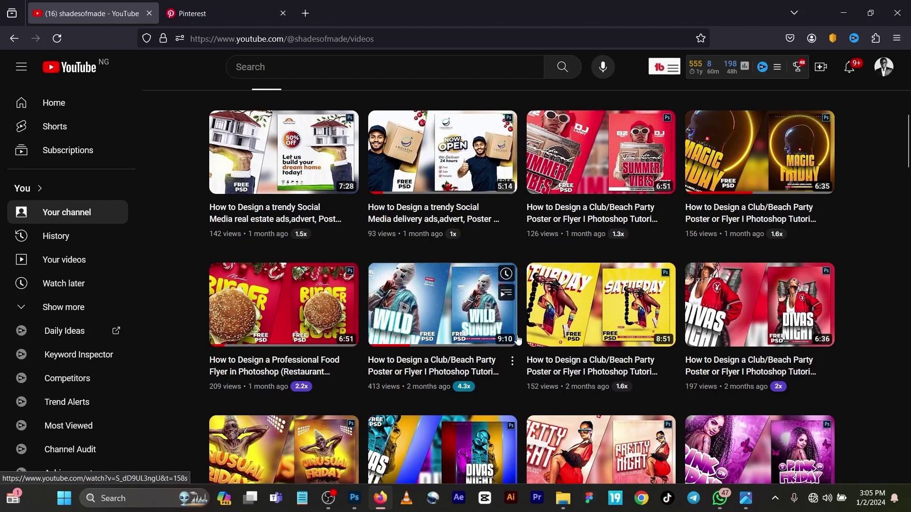
scroll(587, 318, down, 3)
scroll(587, 319, down, 4)
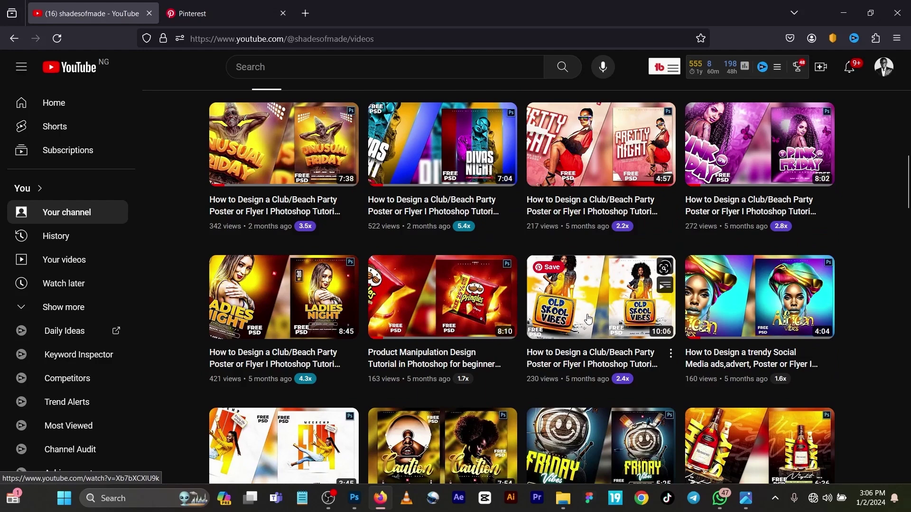
scroll(588, 319, down, 4)
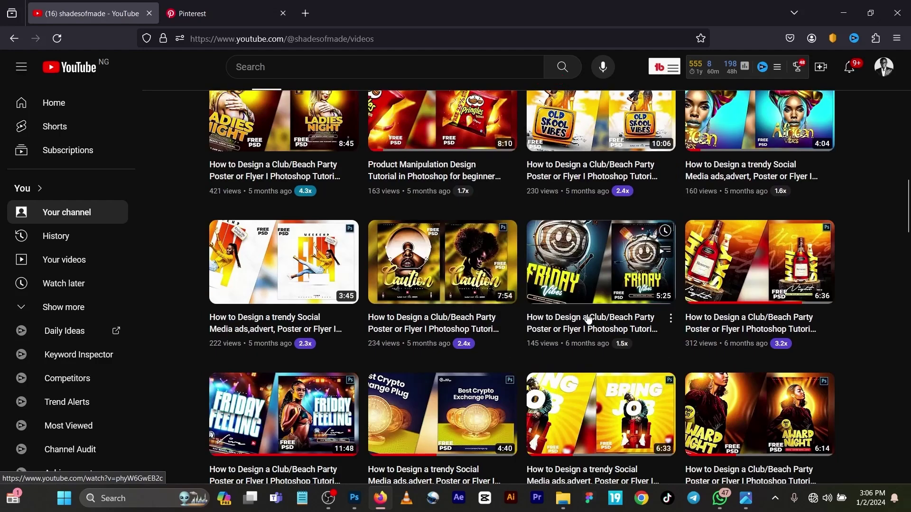
click(588, 319)
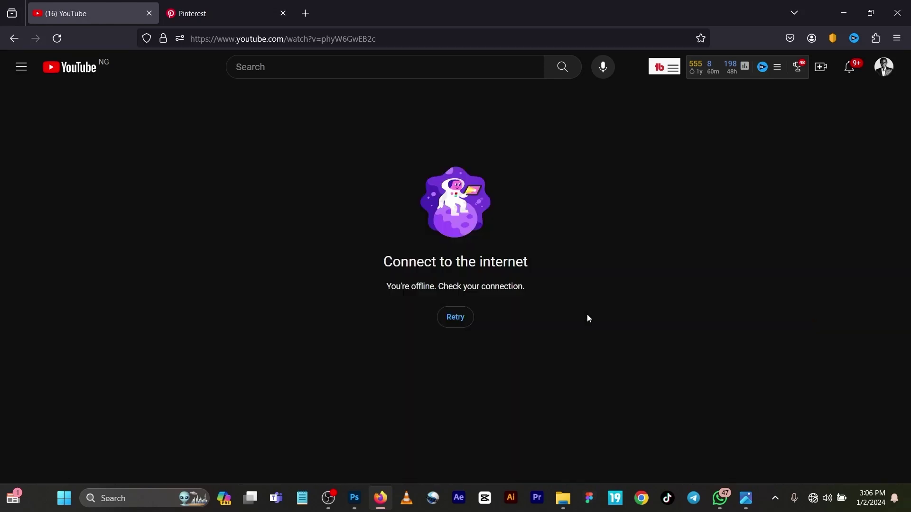
Step: Check the Pinterest business hub, and return to Photoshop to examine the Sunday Vibes flyer in funky.psd
click(200, 10)
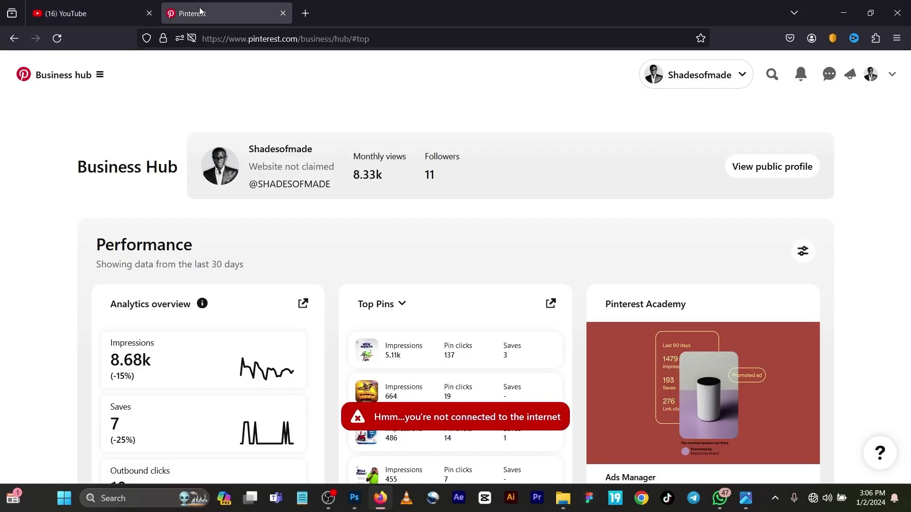
click(99, 5)
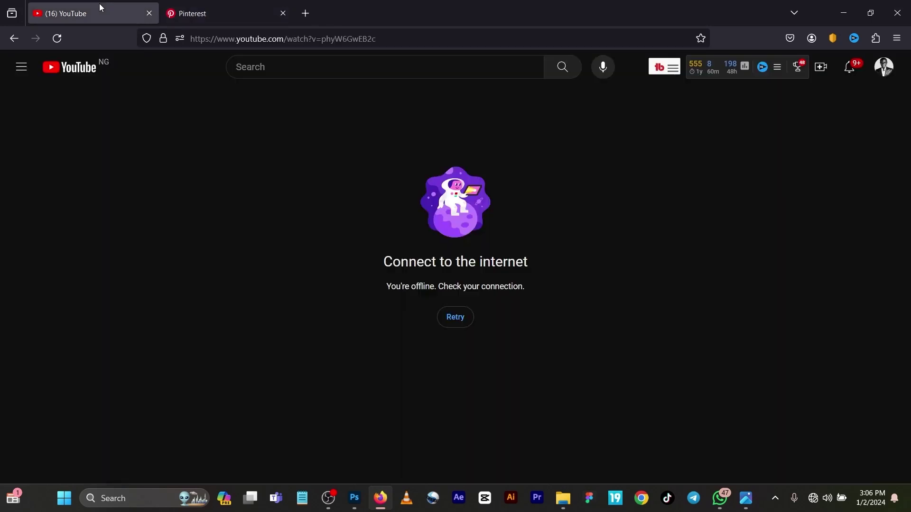
click(192, 6)
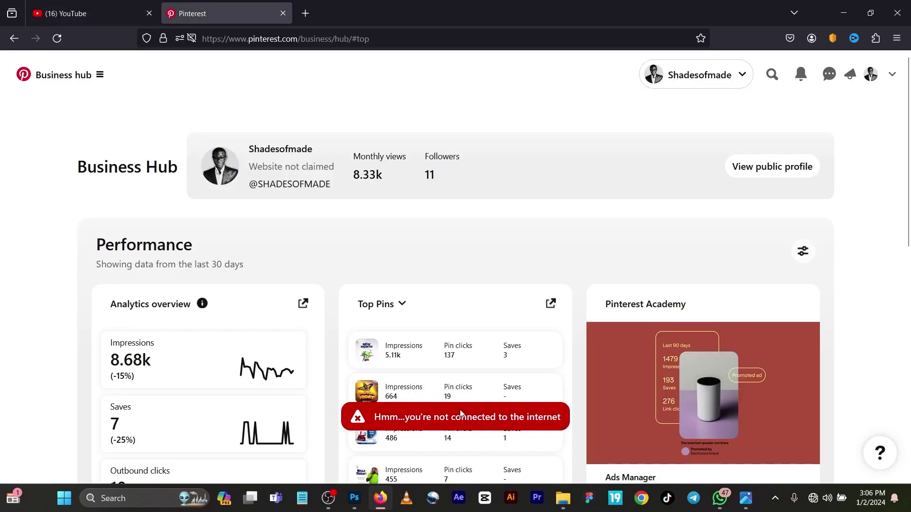
click(363, 495)
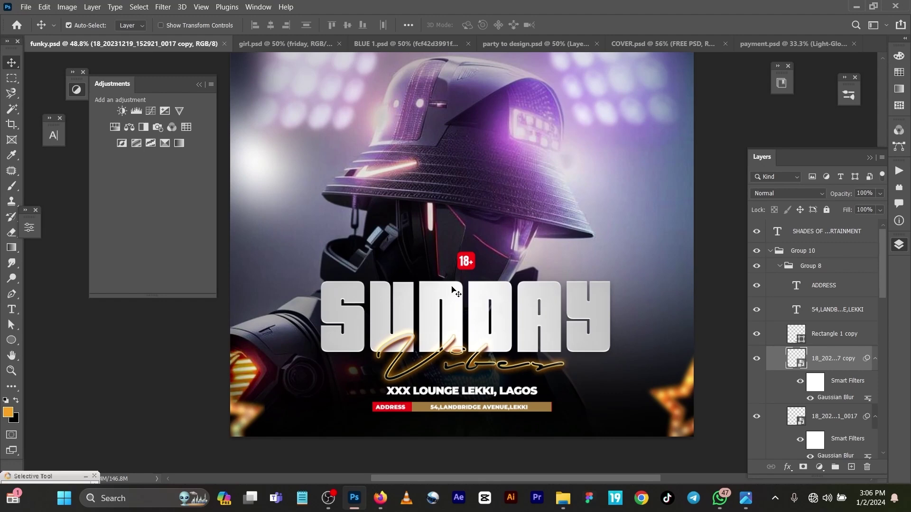
scroll(488, 285, up, 2)
scroll(489, 284, down, 3)
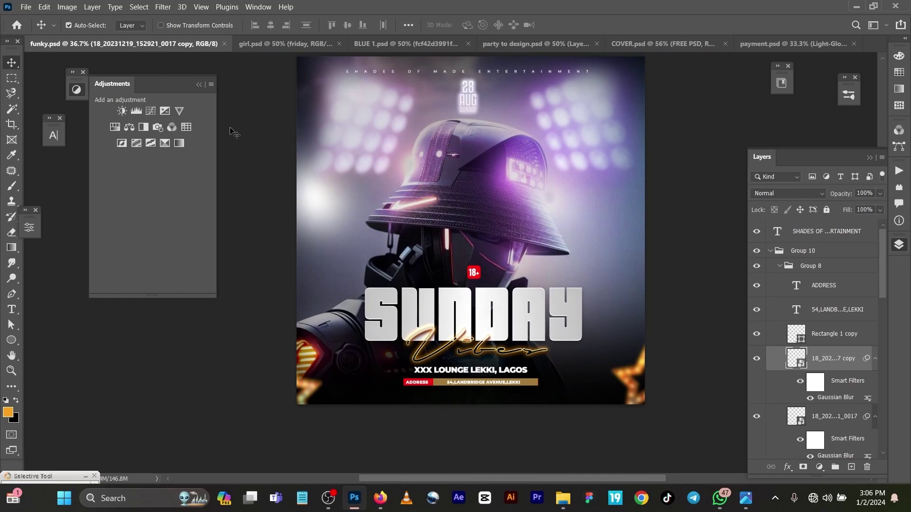
Step: Create a new 2000 x 2000 px document at 300 ppi with RGB colour and a white background
key(ctrl)
key(ctrl)
key(ctrl+n)
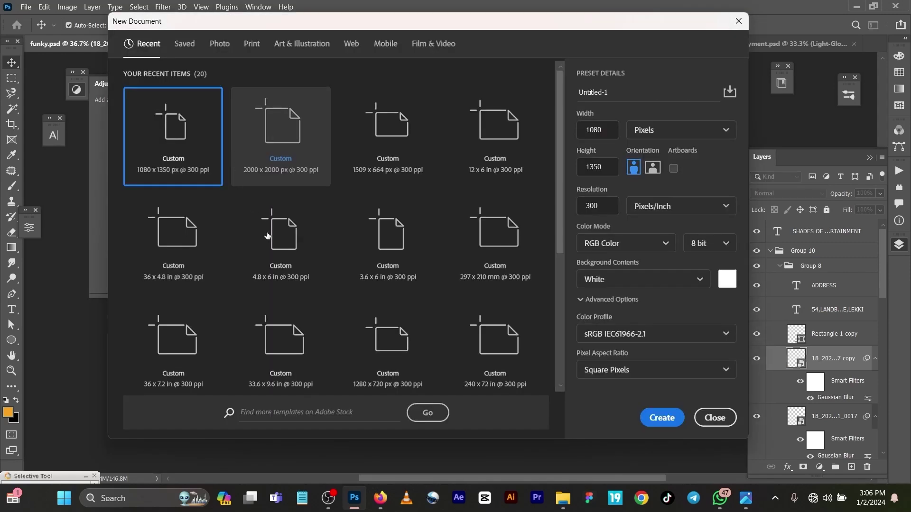
click(289, 153)
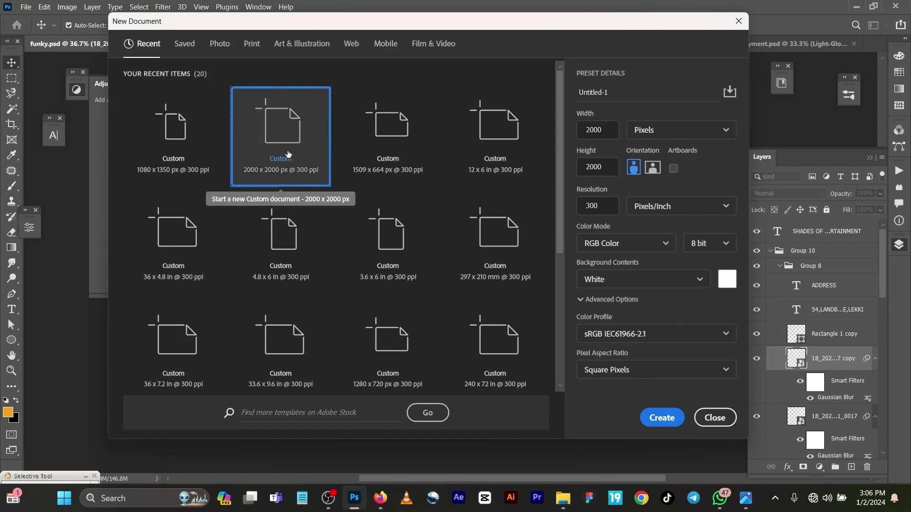
click(662, 417)
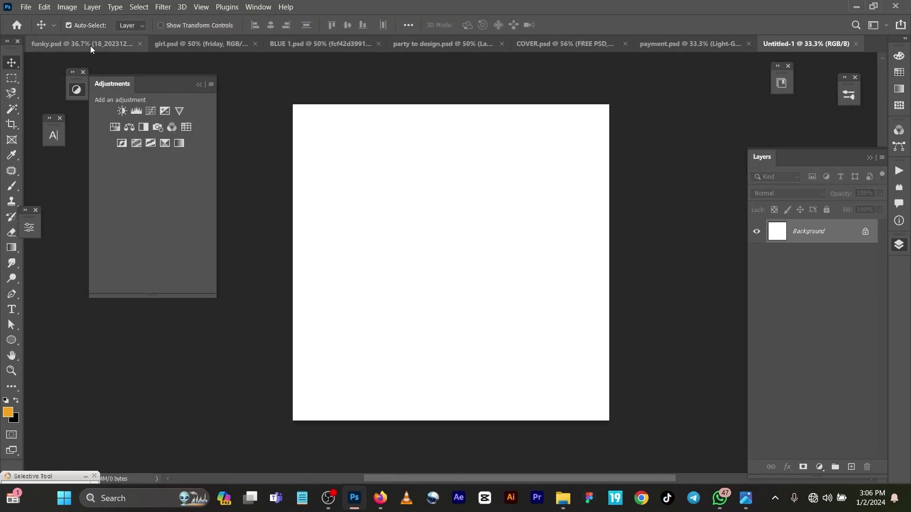
Step: Copy the robot image layer with its Camera Raw smart filter from funky.psd into the Untitled-1 document, filling the canvas
click(90, 46)
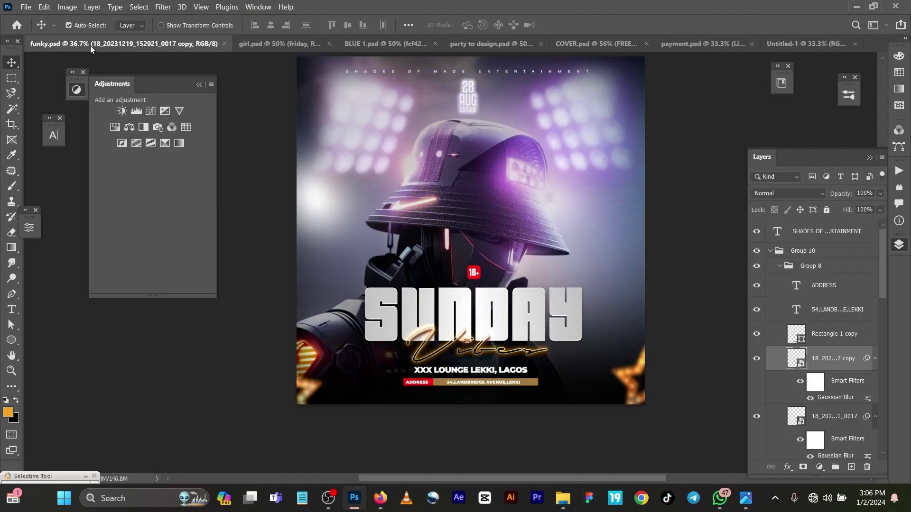
scroll(799, 338, down, 10)
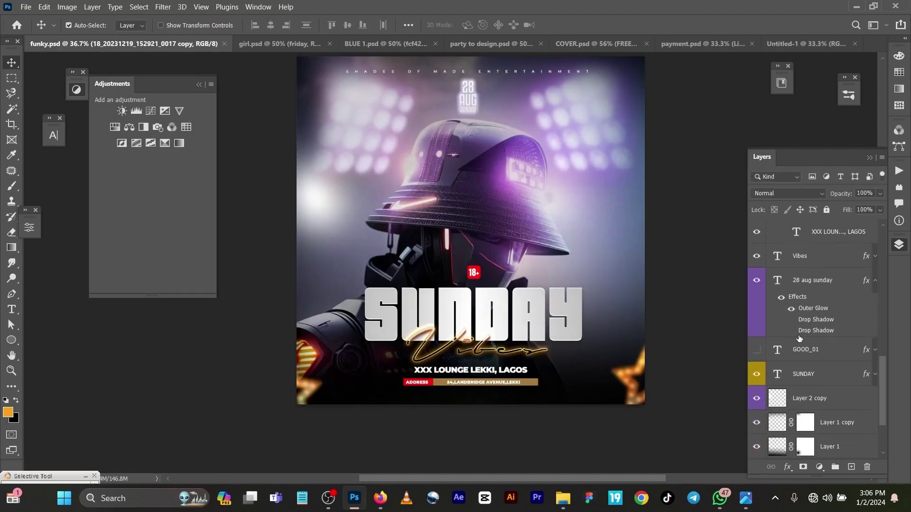
scroll(800, 338, down, 3)
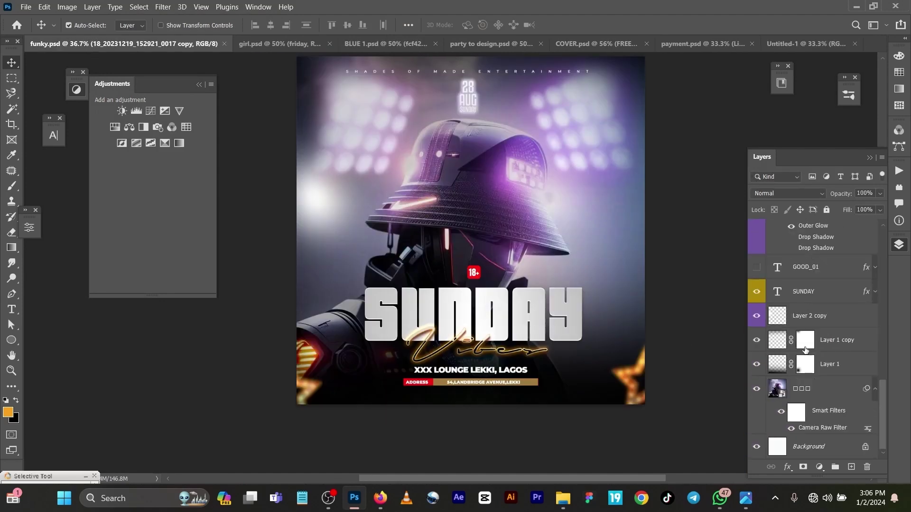
click(830, 391)
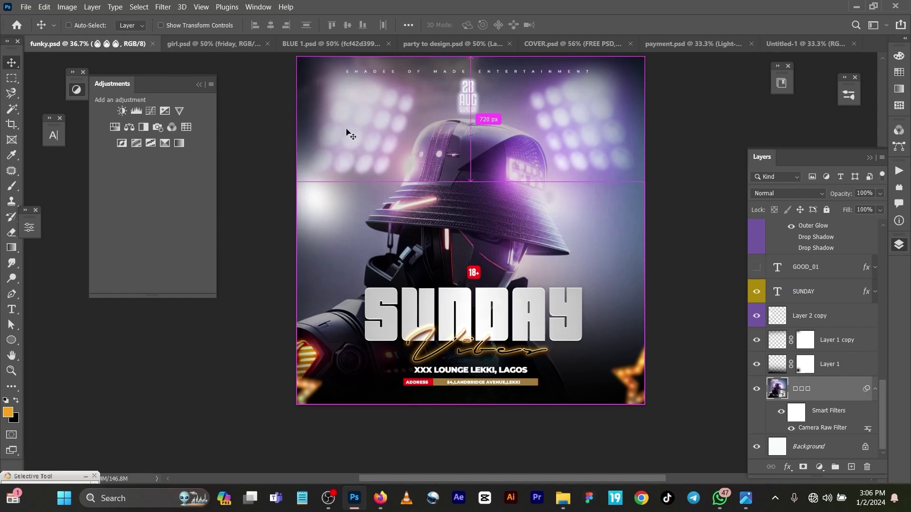
click(807, 45)
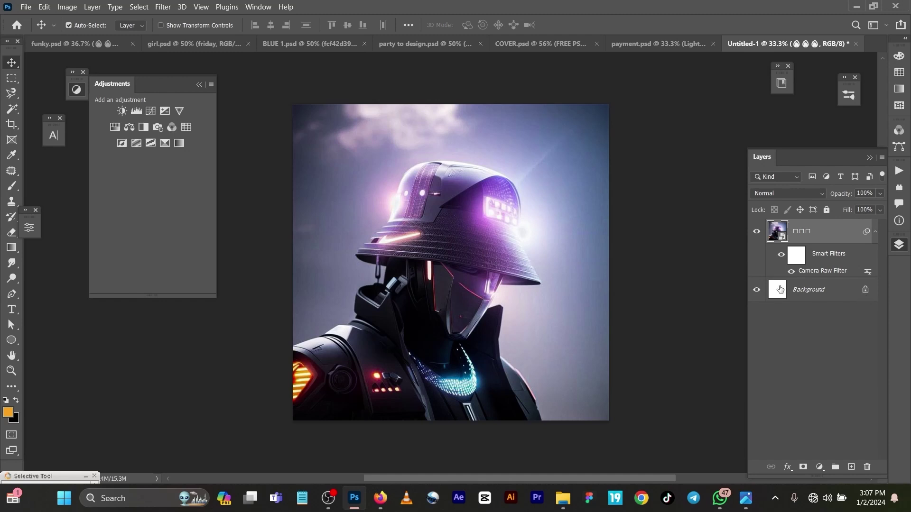
Step: Compare the robot image with and without its Camera Raw Filter, and look through the available filters
click(790, 272)
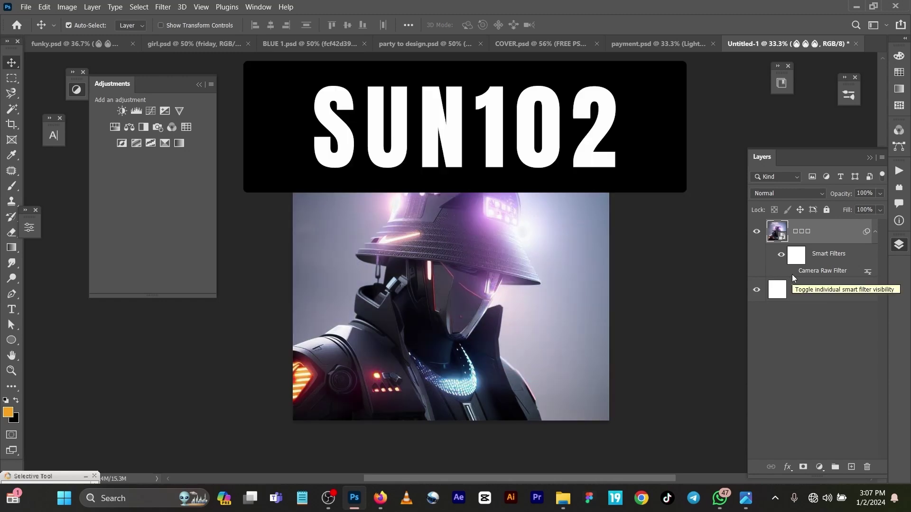
click(792, 273)
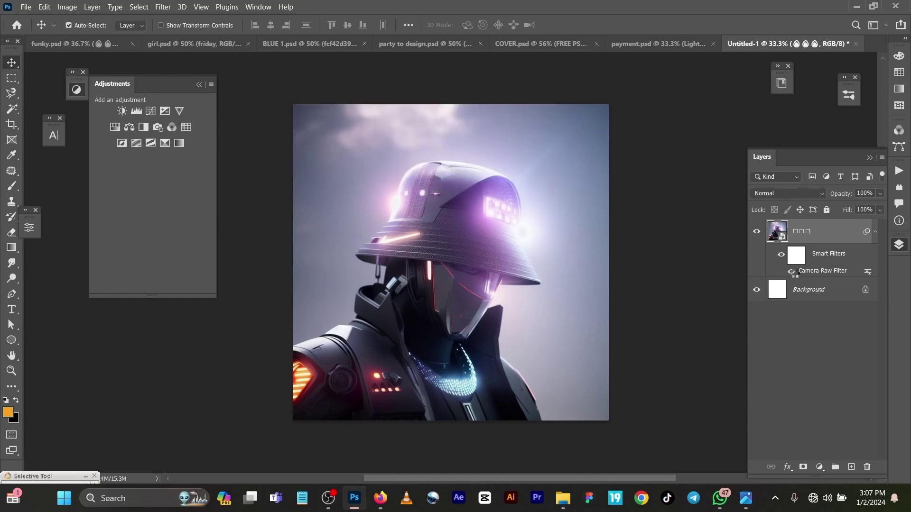
click(161, 8)
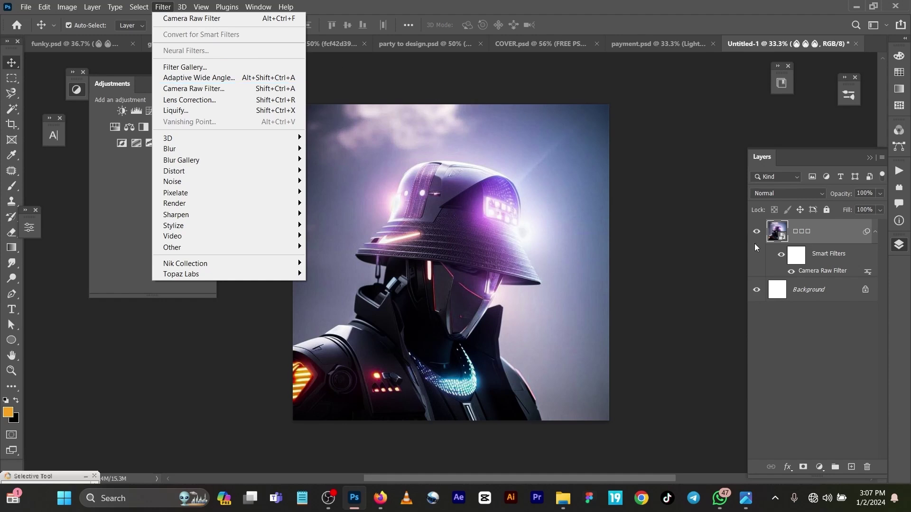
click(686, 222)
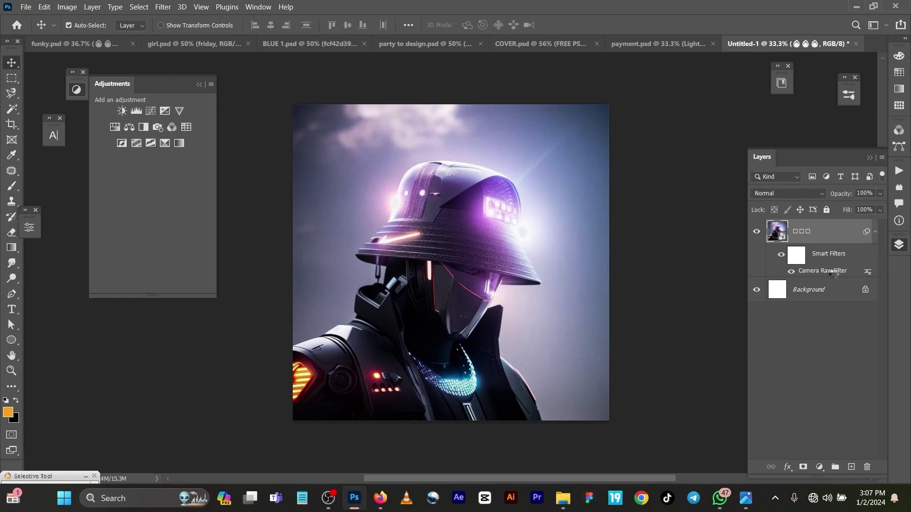
Step: Review the Basic adjustments of the robot layer's Camera Raw Filter
double_click(831, 273)
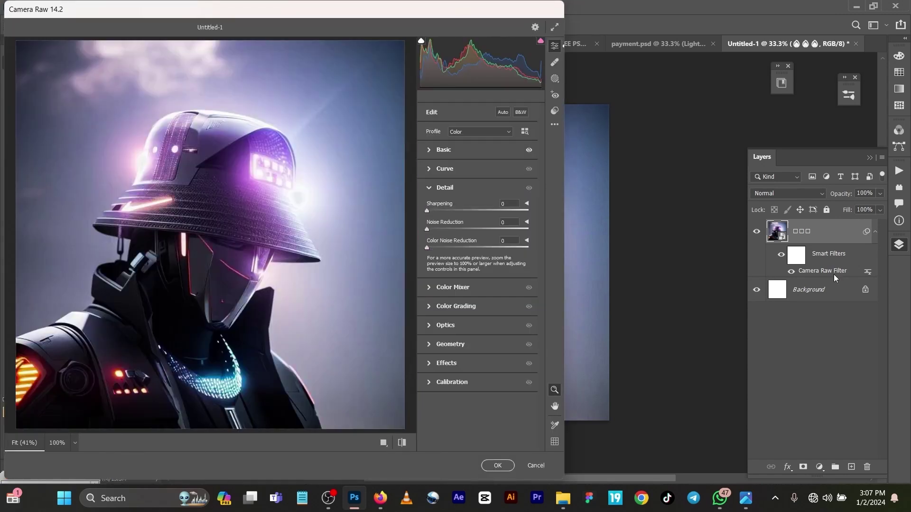
click(444, 150)
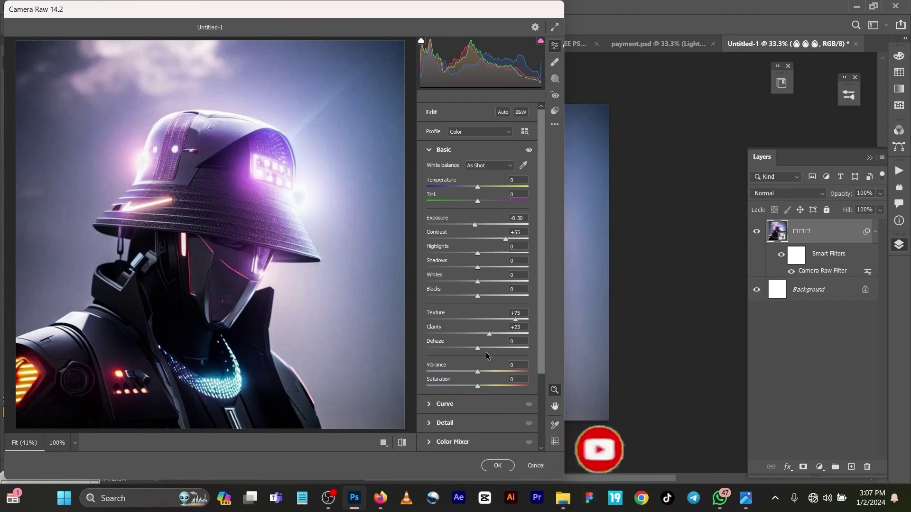
scroll(503, 434, down, 3)
scroll(502, 434, down, 1)
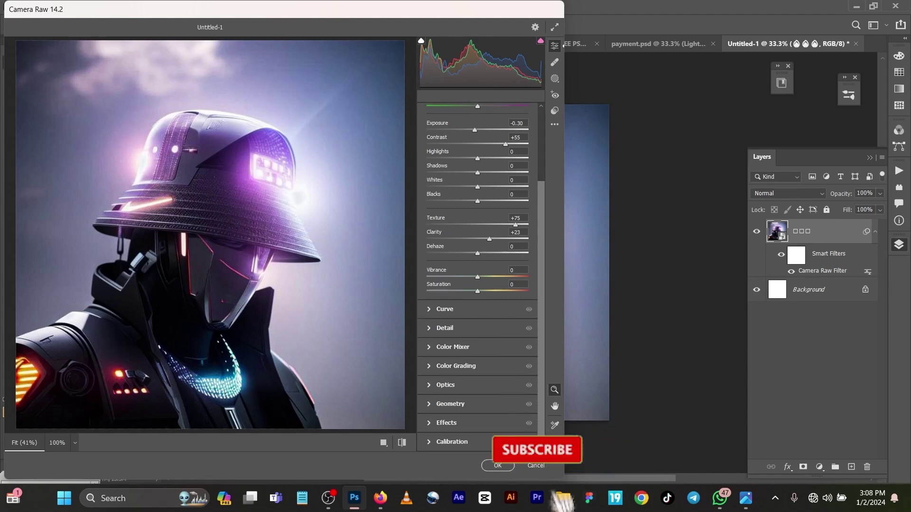
click(505, 467)
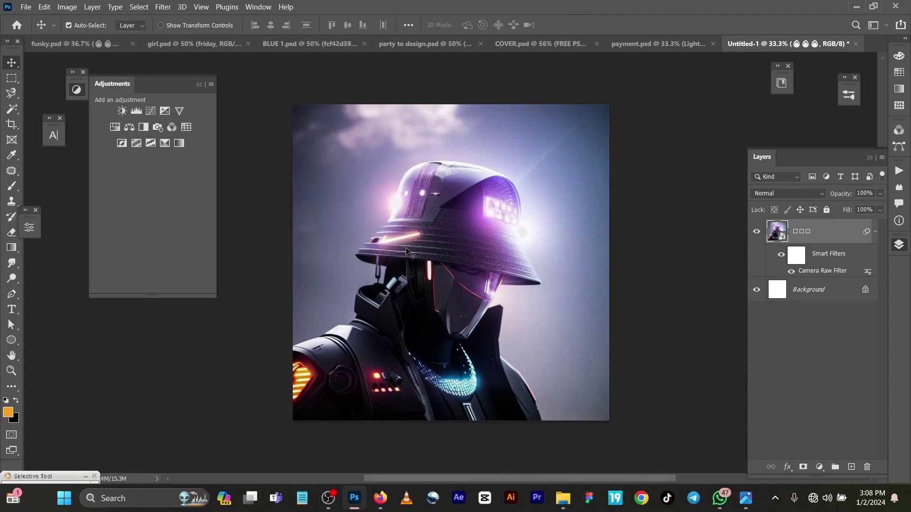
Step: Inspect the dark gradient on Layer 1 in funky.psd by hiding and showing the layer
click(75, 44)
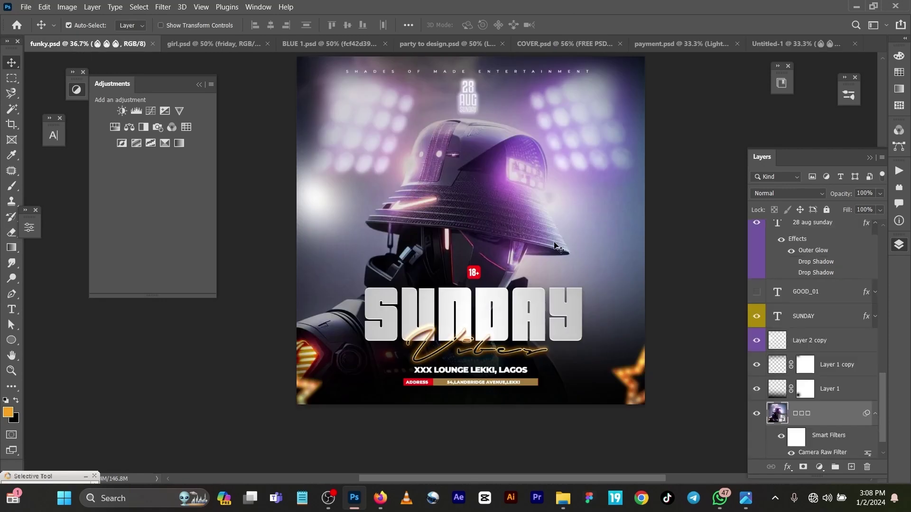
click(593, 379)
click(756, 389)
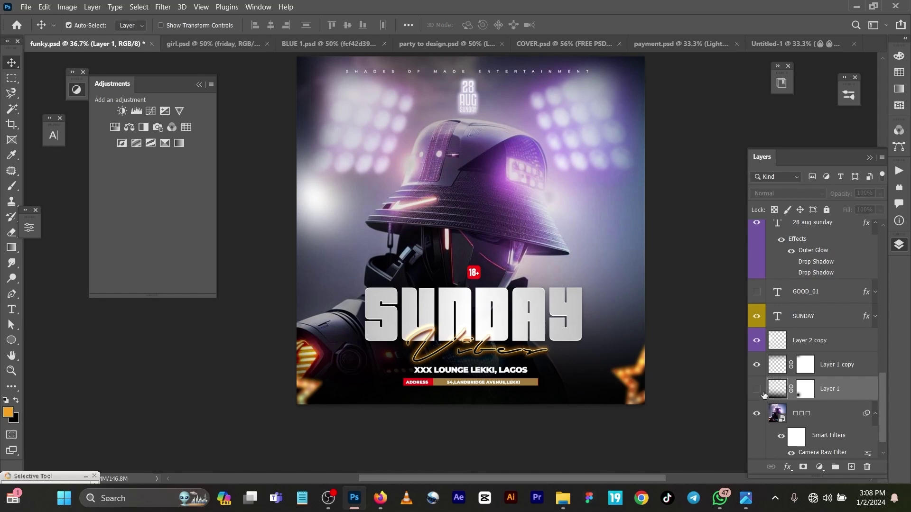
click(756, 389)
Step: Add a new layer above the robot image in Untitled-1 and draw a black-to-transparent gradient upward from the image's bottom edge
click(781, 41)
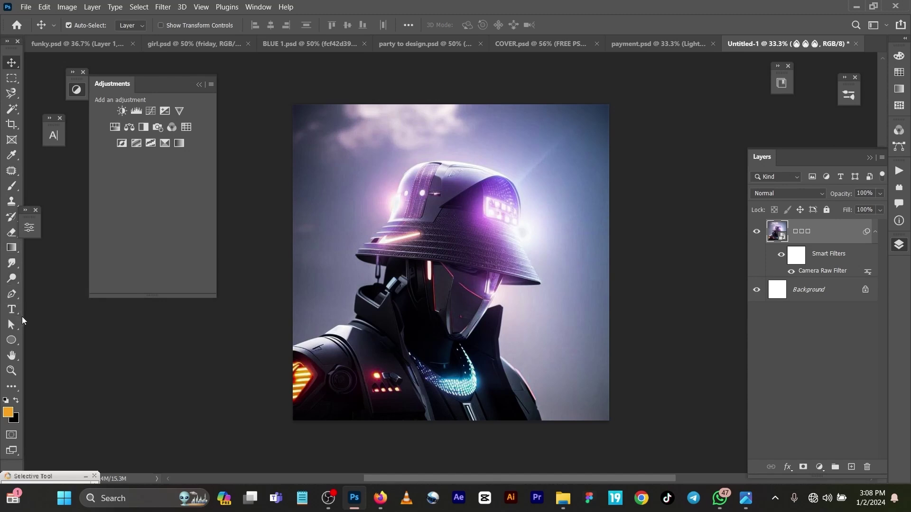
click(852, 469)
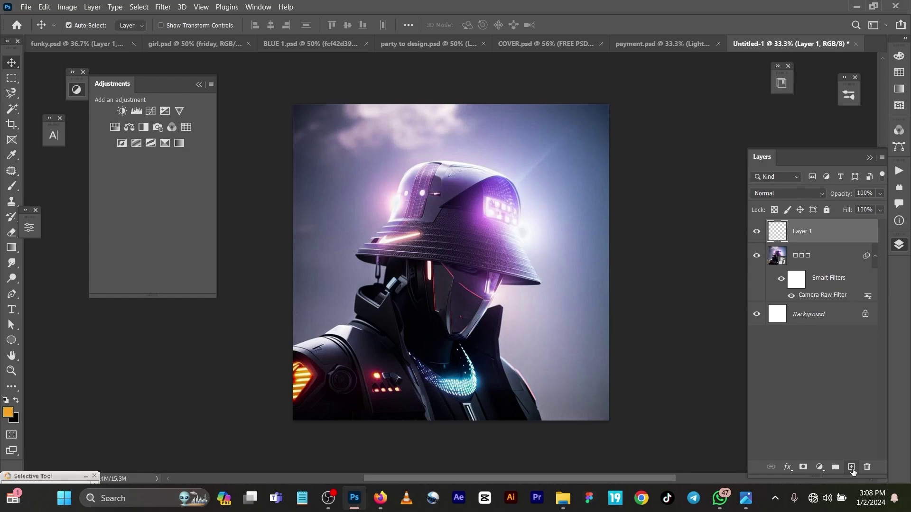
click(16, 247)
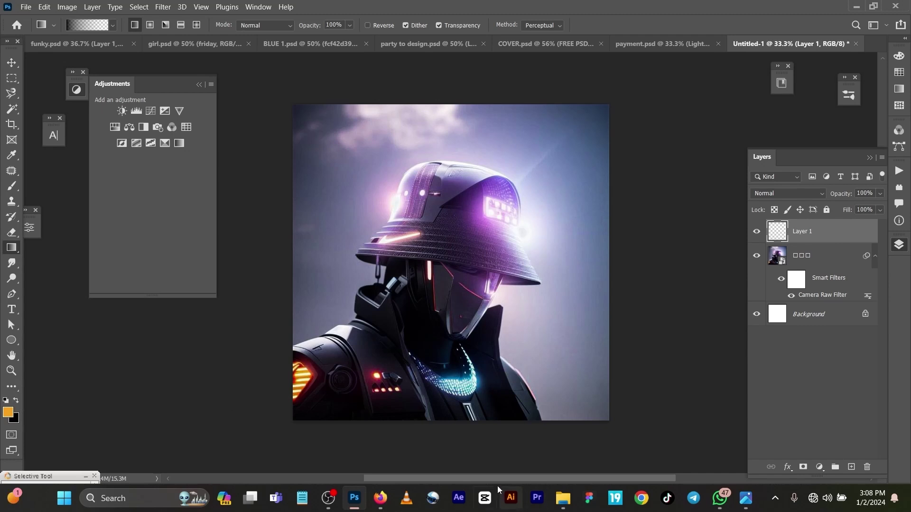
drag(455, 432, 455, 274)
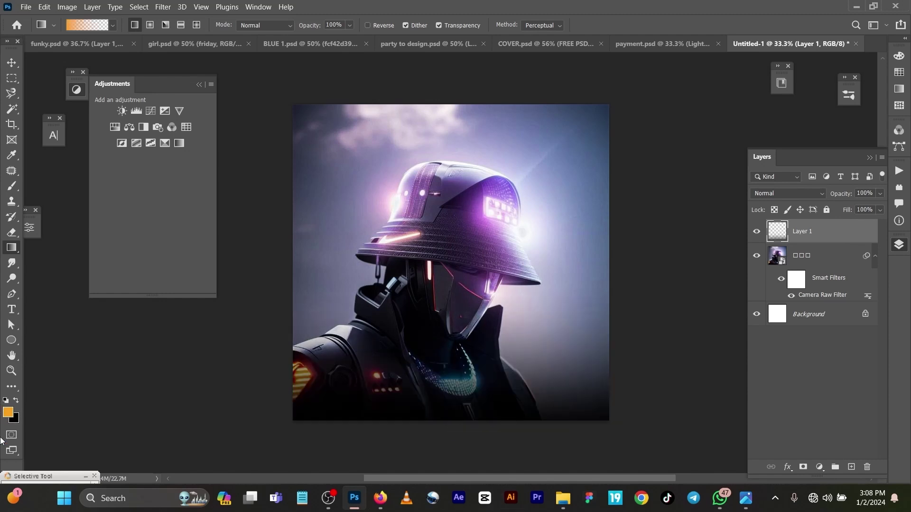
Step: Set orange as the foreground colour and draw an orange-to-transparent gradient upward from the image's bottom edge on Layer 1
click(15, 401)
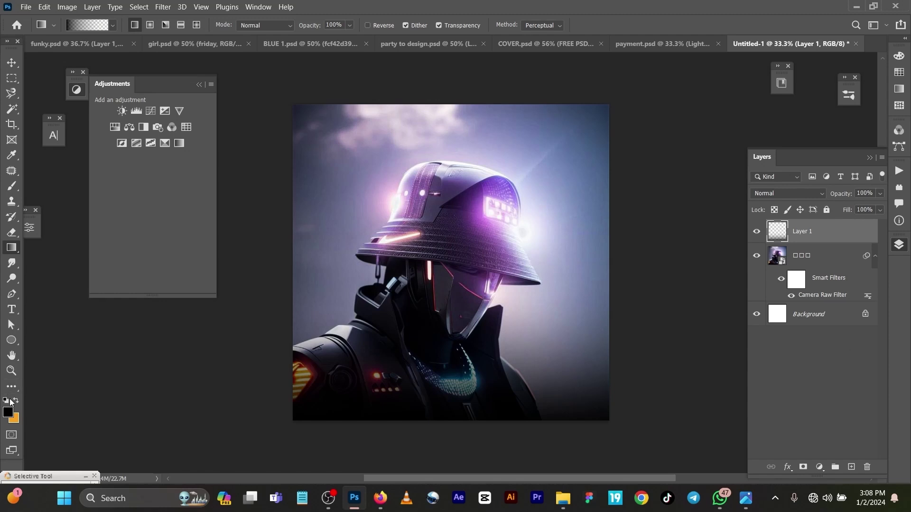
click(17, 400)
drag(439, 437, 447, 273)
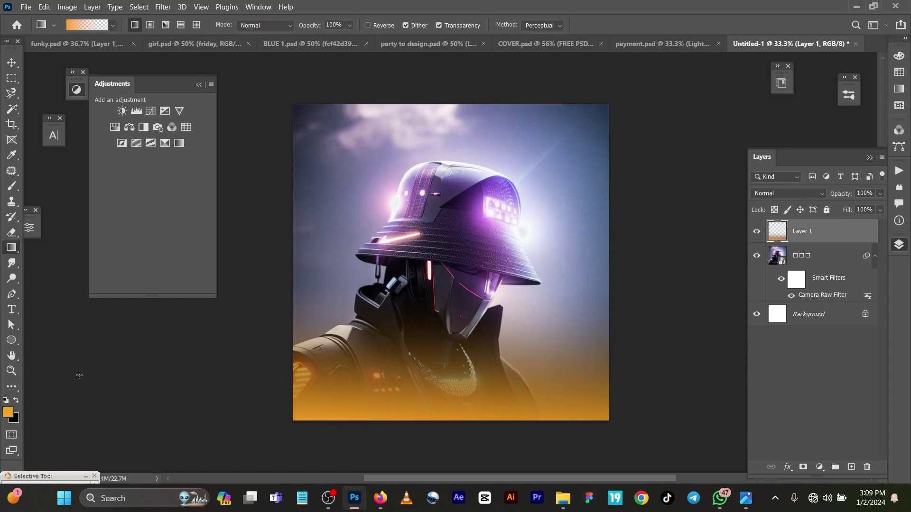
Step: Try a violet #6922f8-to-transparent gradient upward from the bottom edge on Layer 1, undo the coloured gradients and swap the foreground and background colours
click(7, 413)
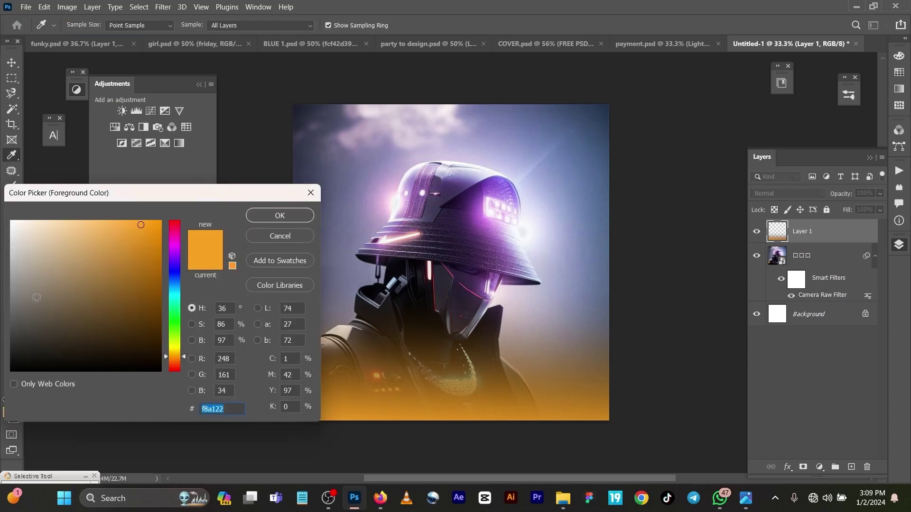
click(178, 277)
drag(177, 279, 175, 263)
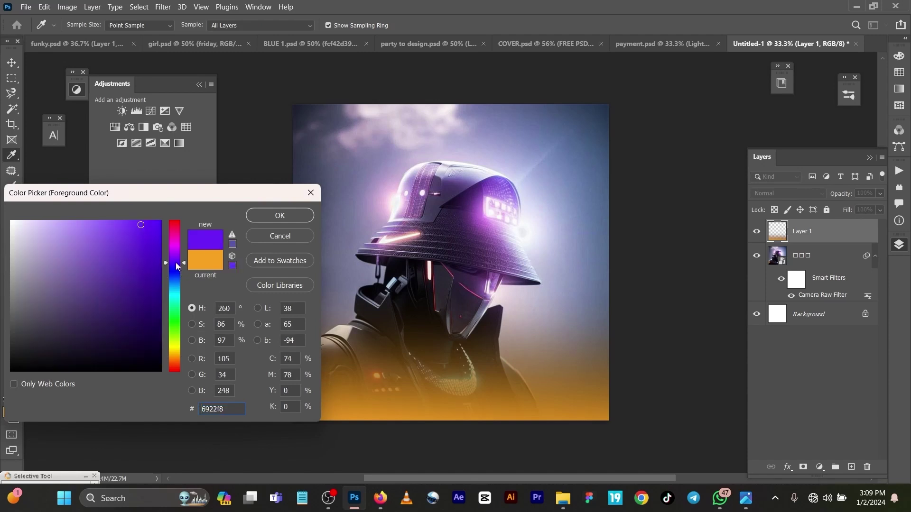
click(279, 215)
key(g)
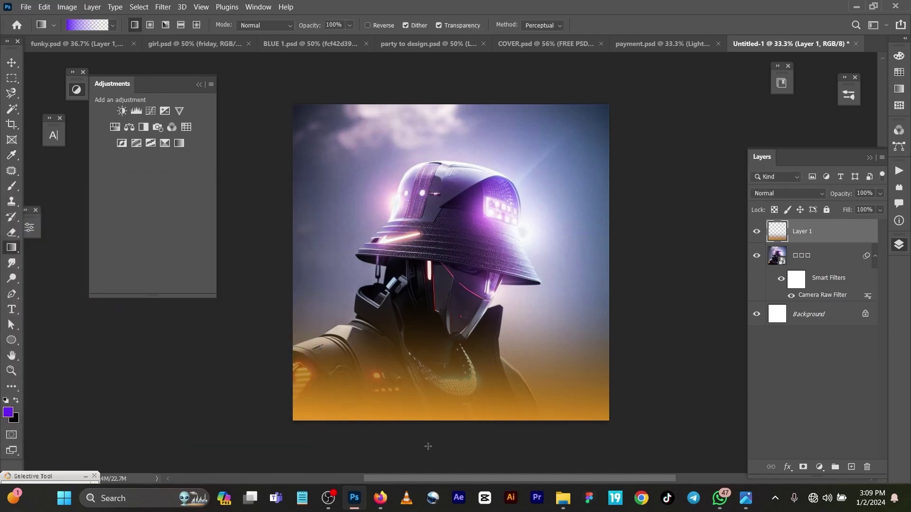
drag(433, 431, 437, 292)
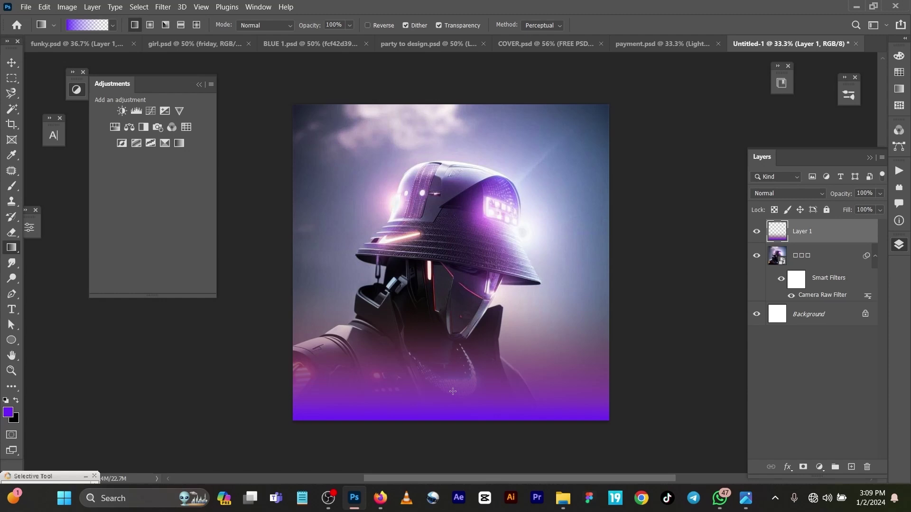
key(ctrl+z)
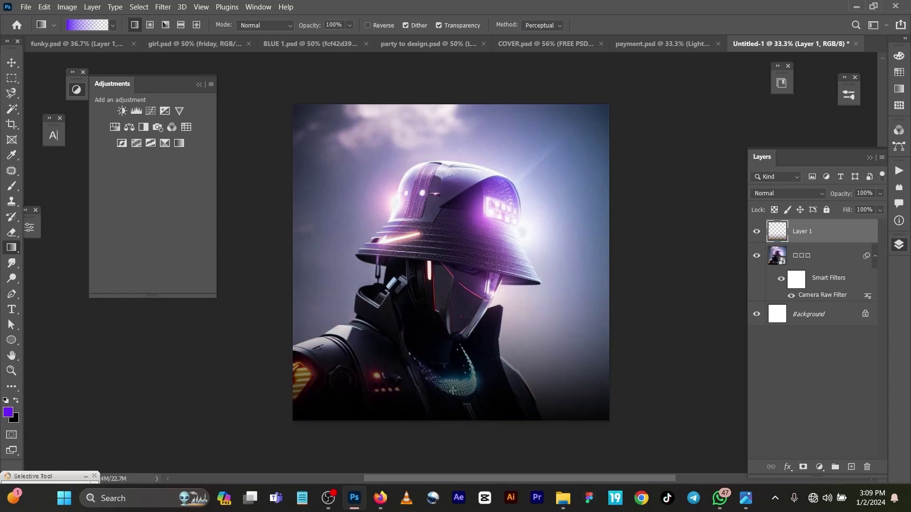
click(17, 400)
Step: Examine the stadium-light layer in funky.psd by shifting it slightly over the background
click(92, 44)
click(12, 62)
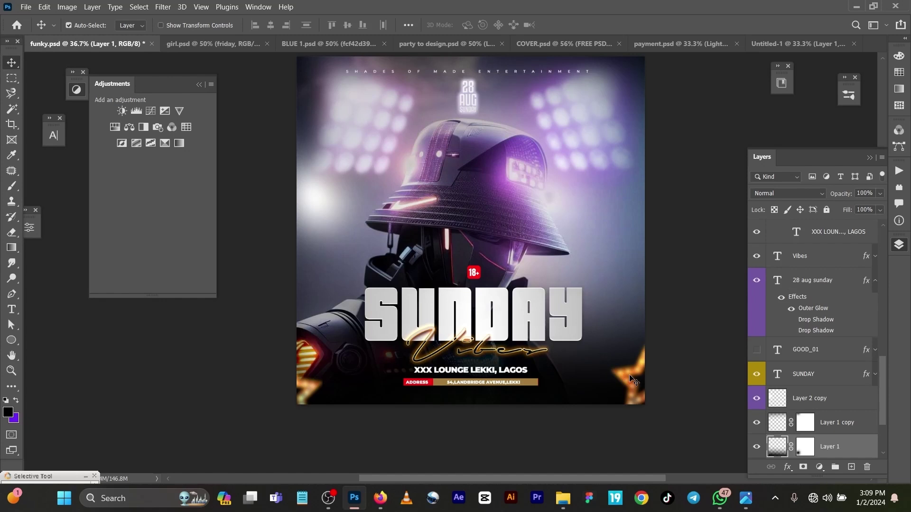
mouse_move(592, 118)
mouse_down()
mouse_move(599, 129)
mouse_move(583, 114)
mouse_up()
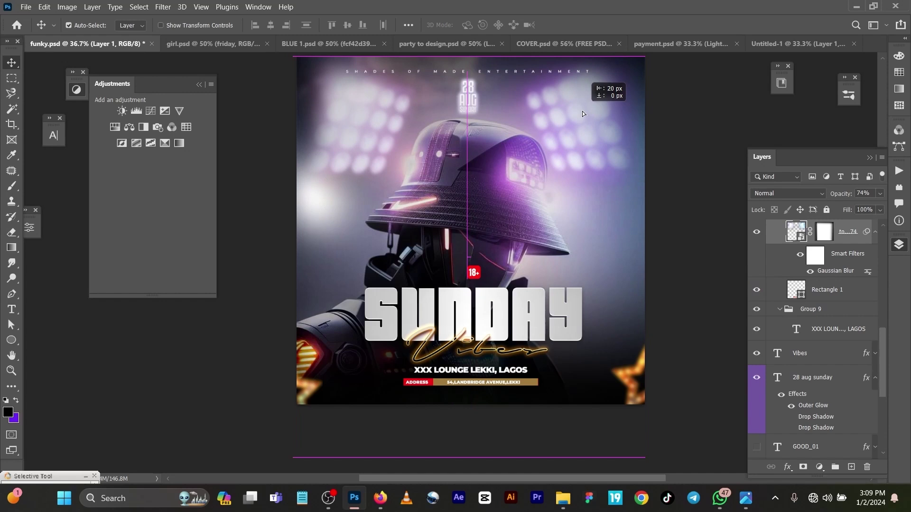
mouse_move(582, 111)
mouse_down()
mouse_move(607, 80)
mouse_move(587, 104)
mouse_up()
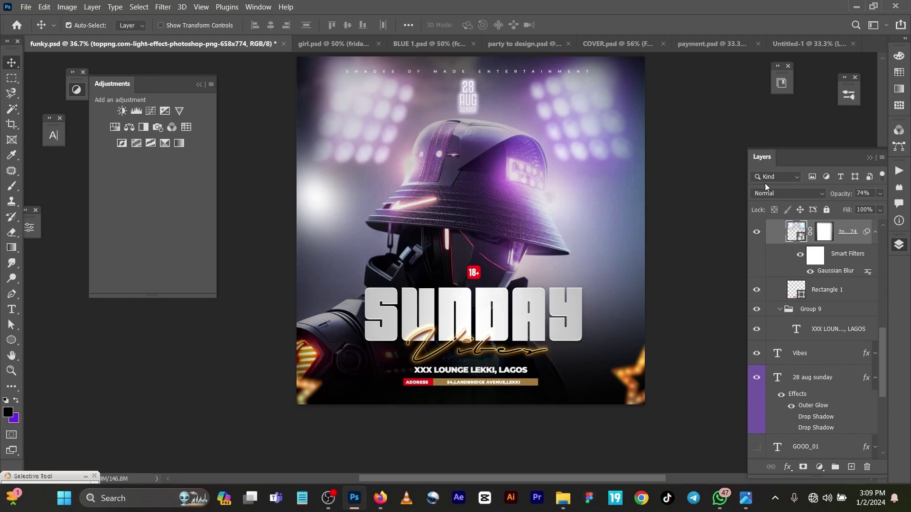
mouse_move(556, 111)
mouse_down()
mouse_move(559, 185)
mouse_move(556, 120)
mouse_up()
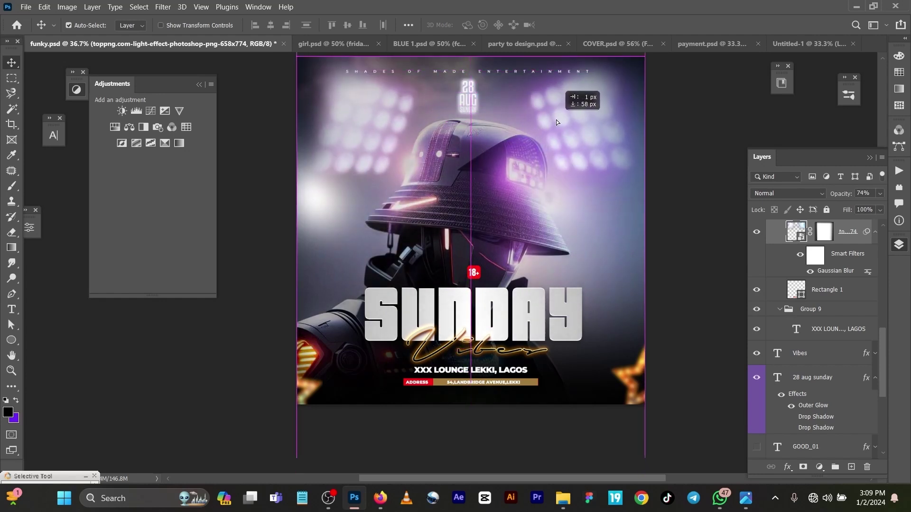
Step: Replace the stadium-light layer's mask with a new one and fade the lights inward from the side and upper edges with black-to-transparent gradients
click(826, 236)
key(Delete)
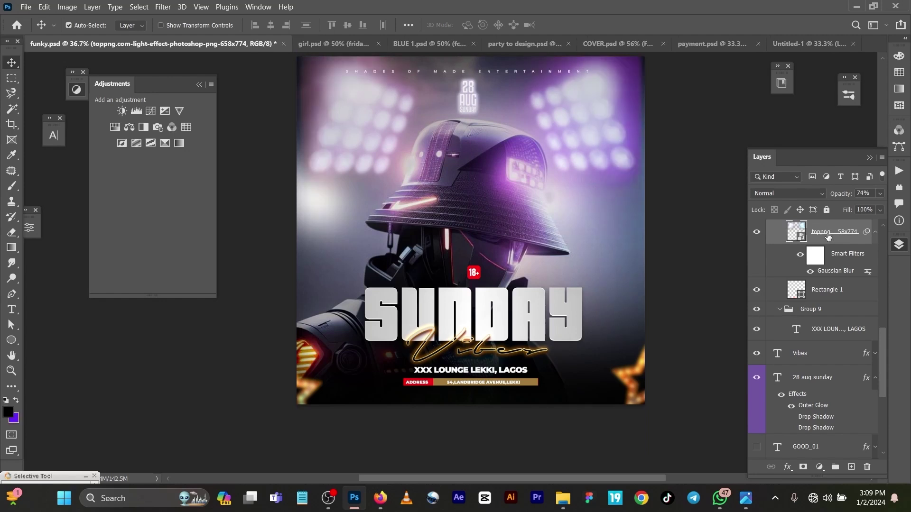
scroll(498, 168, down, 2)
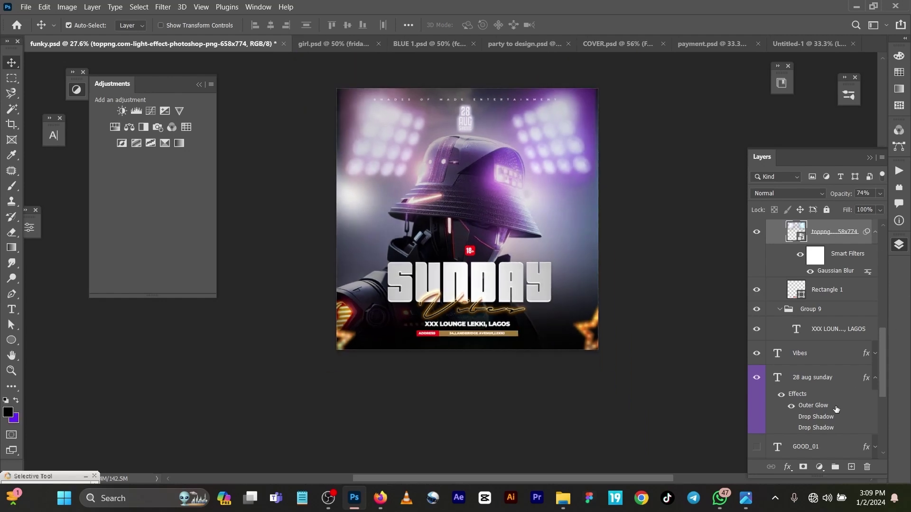
click(802, 467)
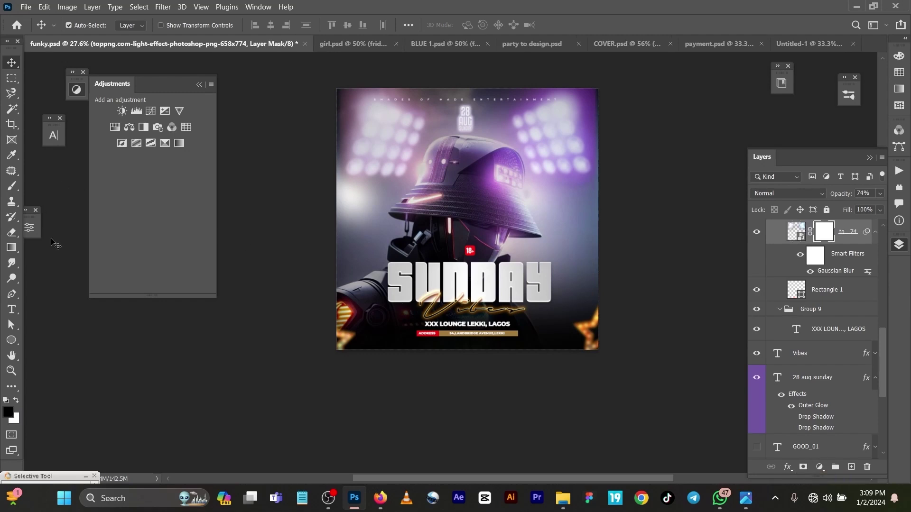
click(11, 247)
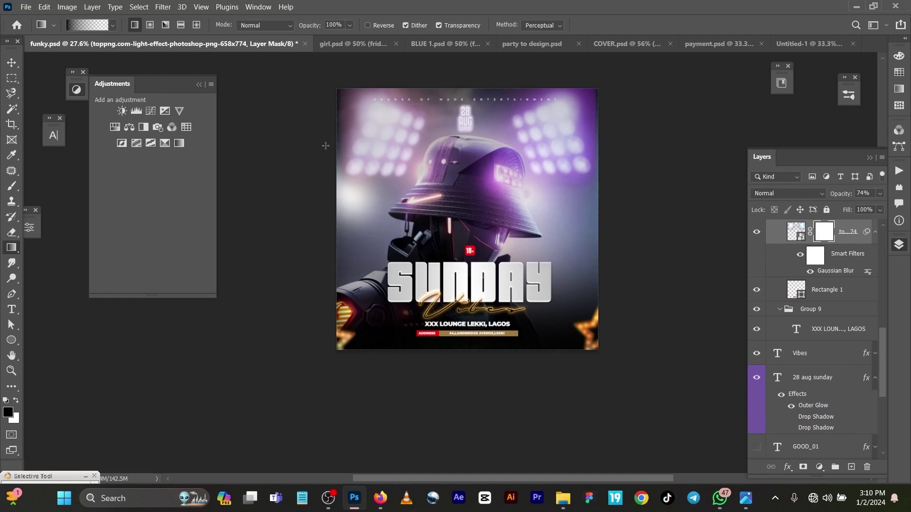
drag(325, 146, 405, 141)
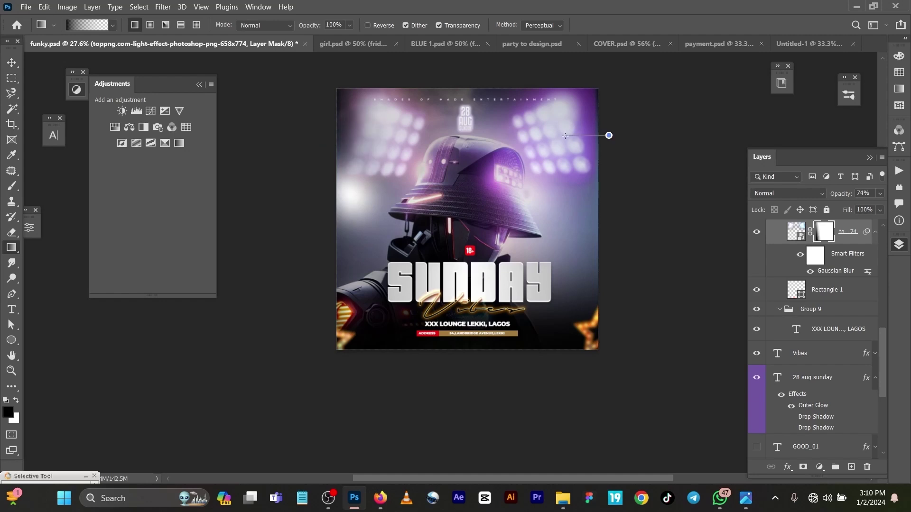
drag(498, 82, 496, 134)
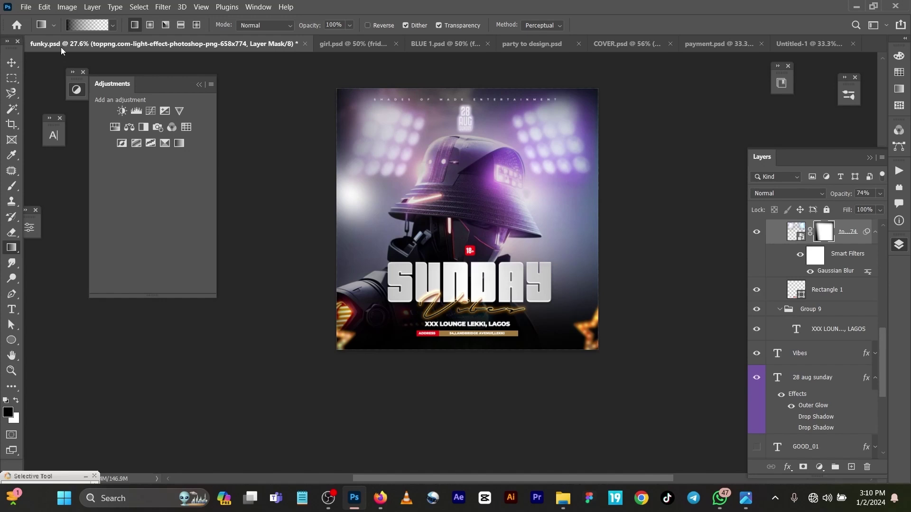
click(12, 62)
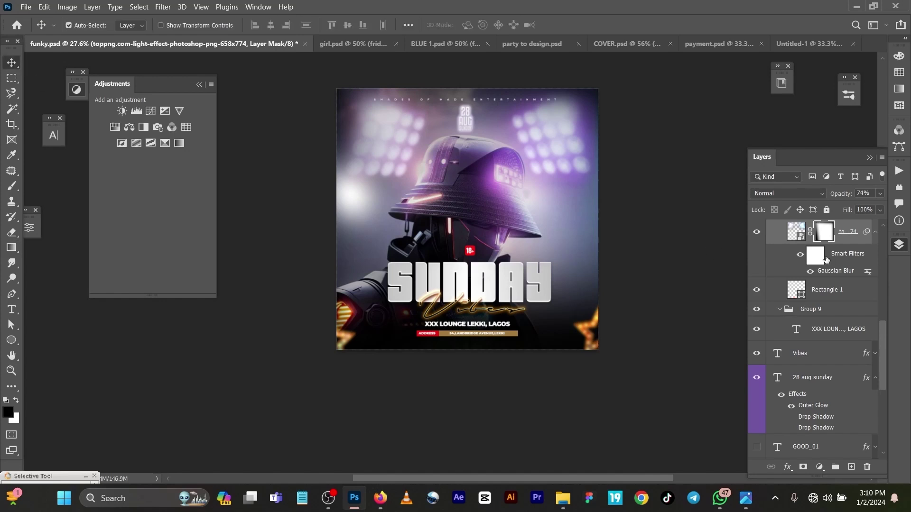
Step: Replace the Hue/Saturation adjustment above the stadium lights with a new one clipped to that layer, with Hue set to +55
scroll(805, 256, up, 2)
click(805, 257)
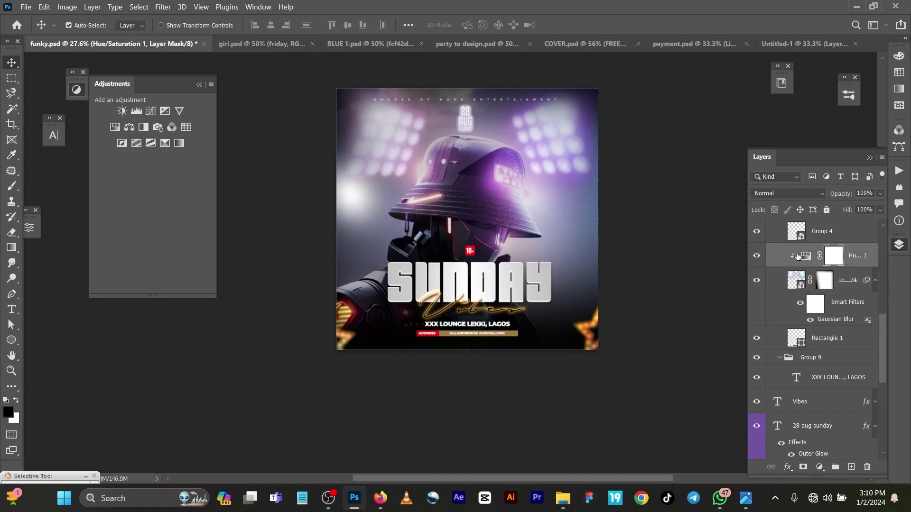
key(Delete)
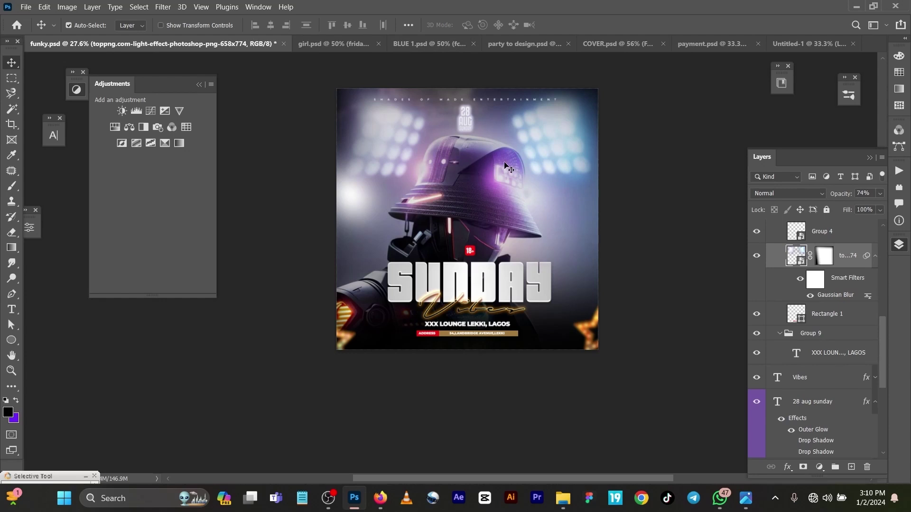
click(114, 127)
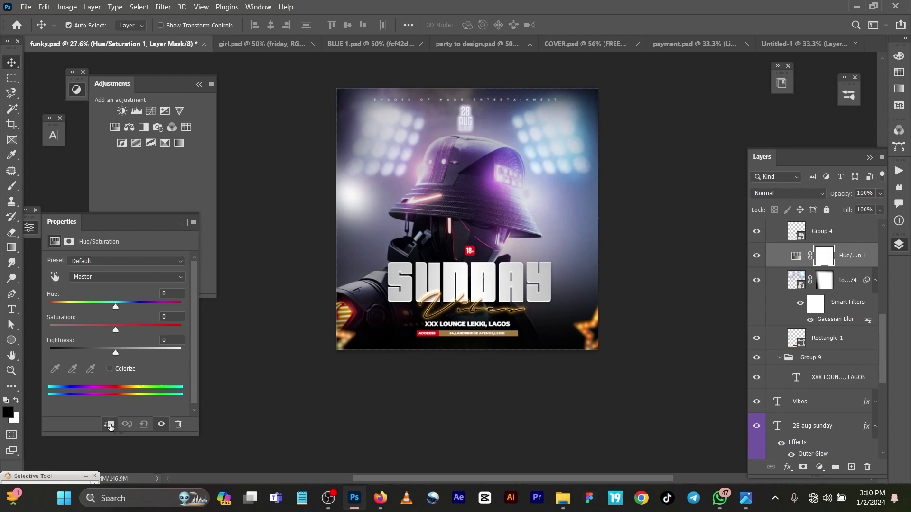
click(108, 425)
drag(116, 308, 147, 311)
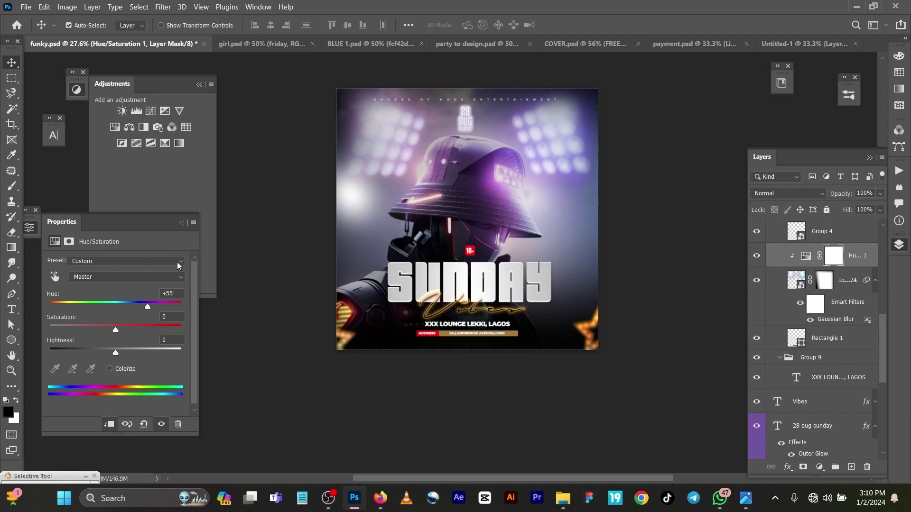
click(182, 222)
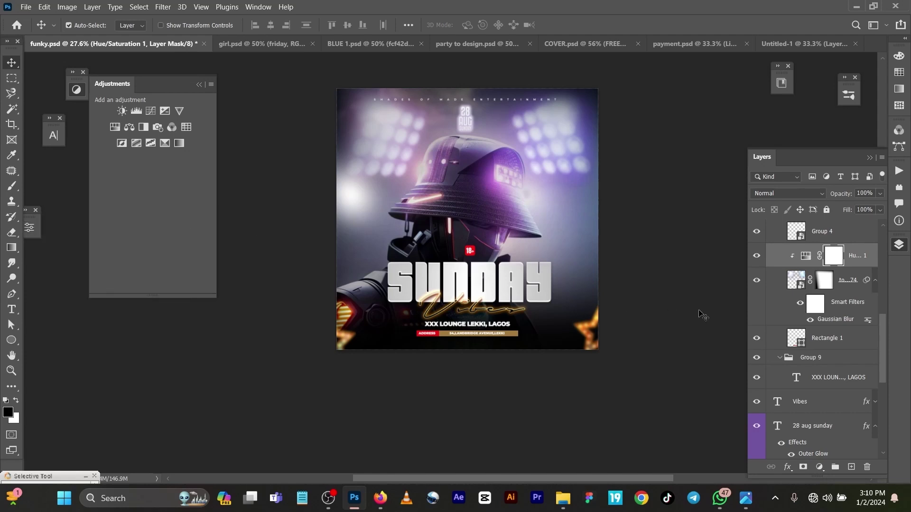
Step: Undo the Hue/Saturation and mask changes on the stadium-light layer, restoring its original adjustment and mask
key(ctrl+z)
key(ctrl+z)
key(ctrl+z)
key(ctrl+z)
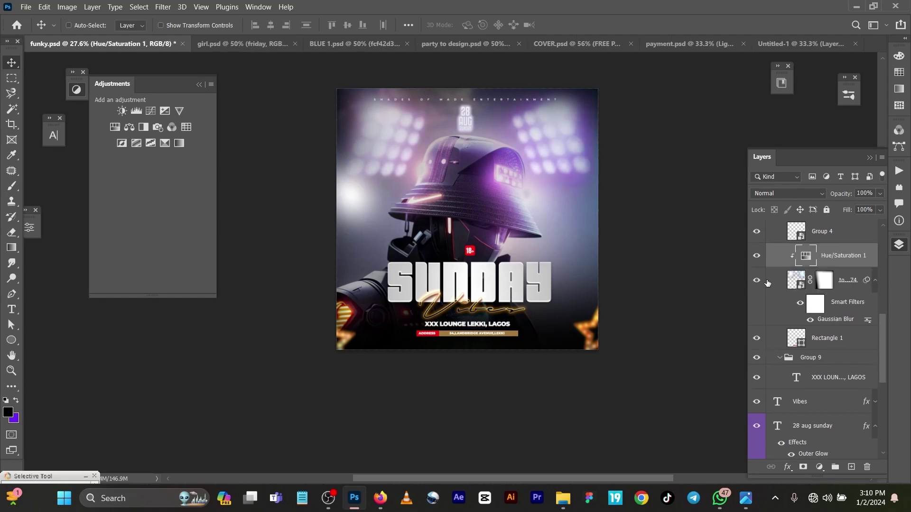
key(ctrl+shift+z)
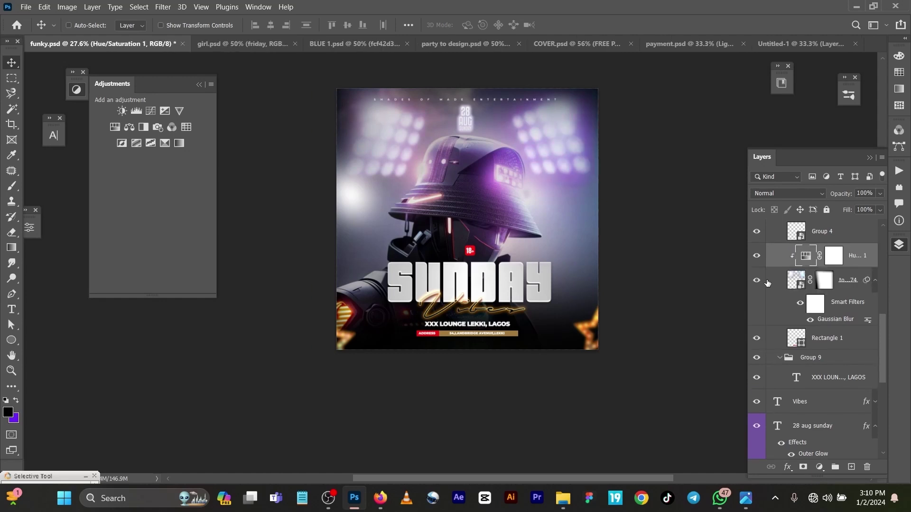
key(ctrl+shift+z)
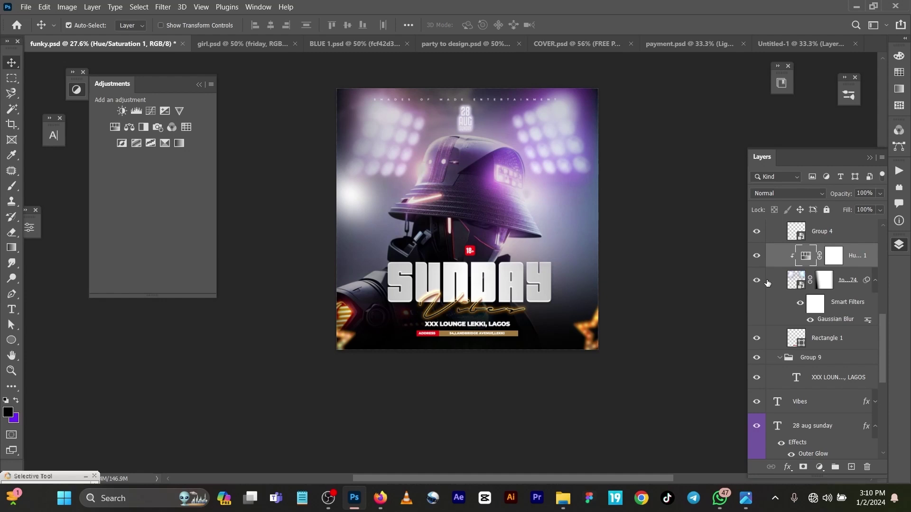
key(ctrl+shift+z)
key(ctrl+shift+z)
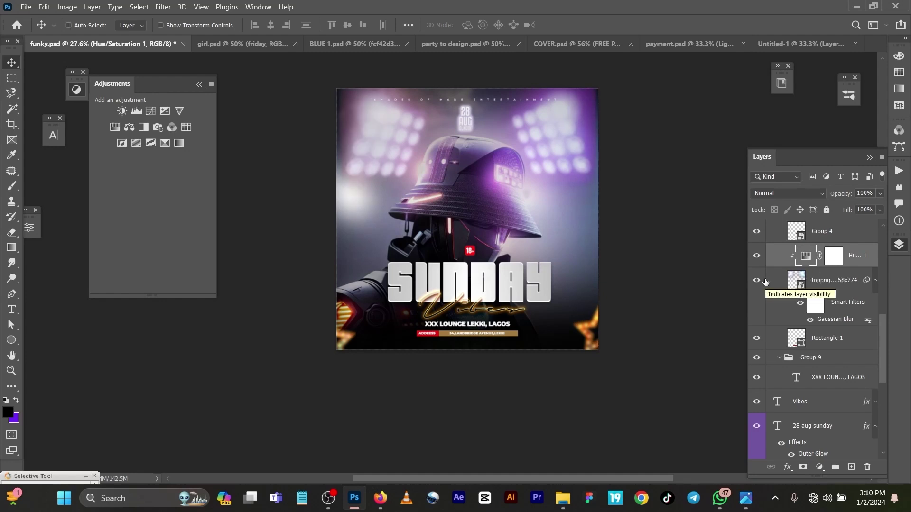
key(ctrl+z)
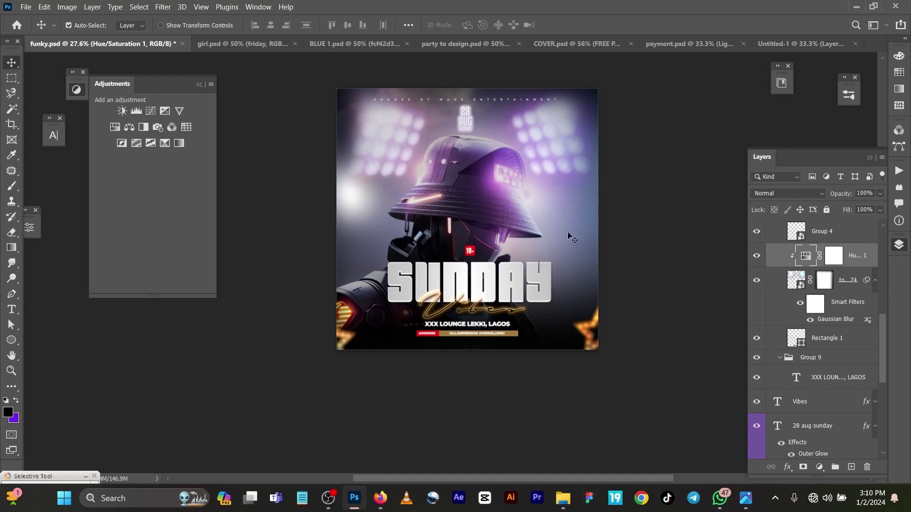
Step: Select the blurred star layer at the flyer's lower-right corner and locate the Gaussian Blur filter without applying it
mouse_move(591, 333)
mouse_down()
mouse_move(553, 209)
mouse_move(570, 314)
mouse_move(577, 328)
mouse_move(585, 321)
mouse_up()
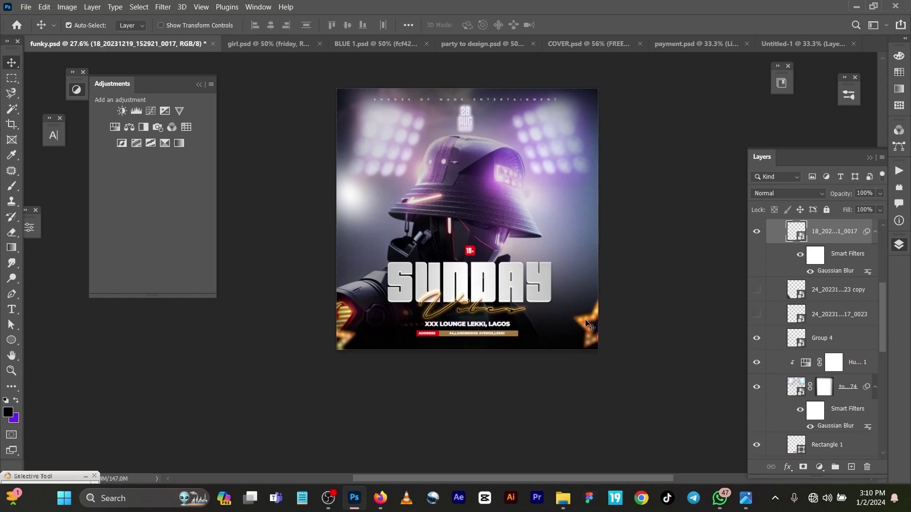
click(164, 7)
mouse_move(275, 151)
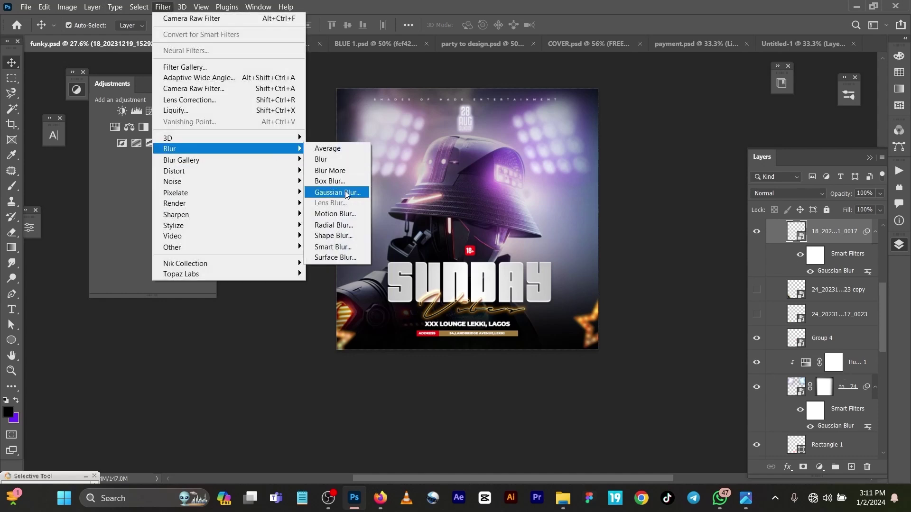
click(320, 96)
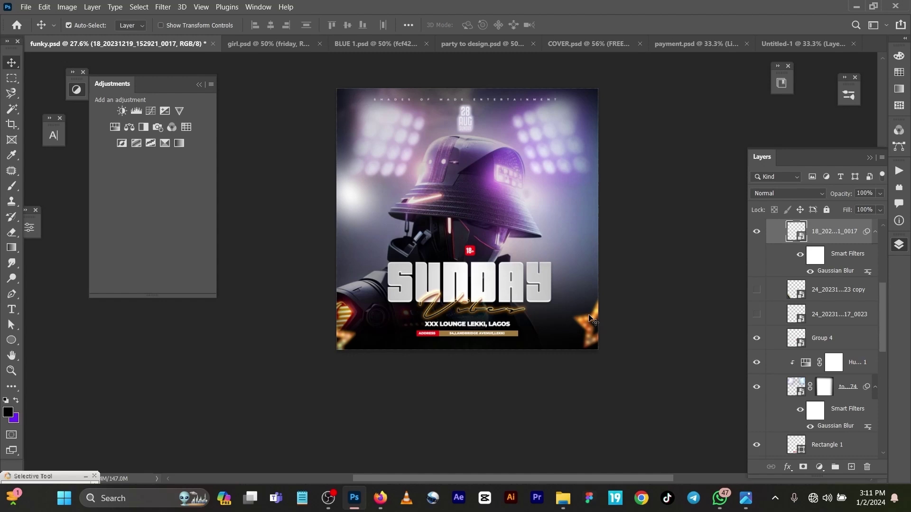
Step: Open the SUNDAY text's layer style and examine its Bevel & Emboss and Satin settings
click(478, 274)
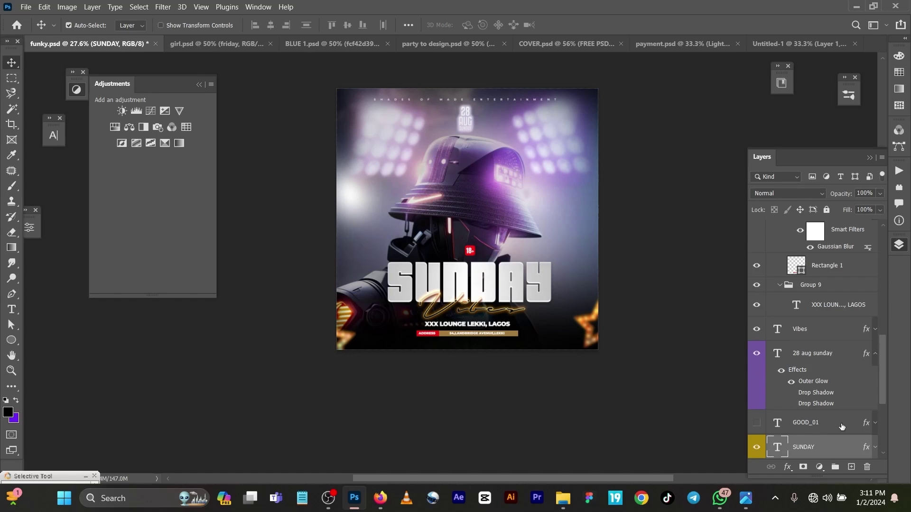
scroll(842, 426, down, 2)
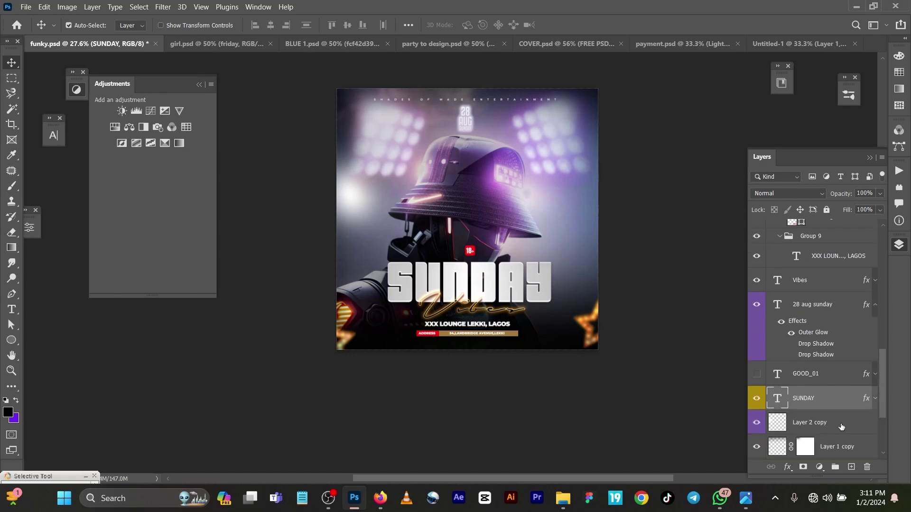
double_click(867, 401)
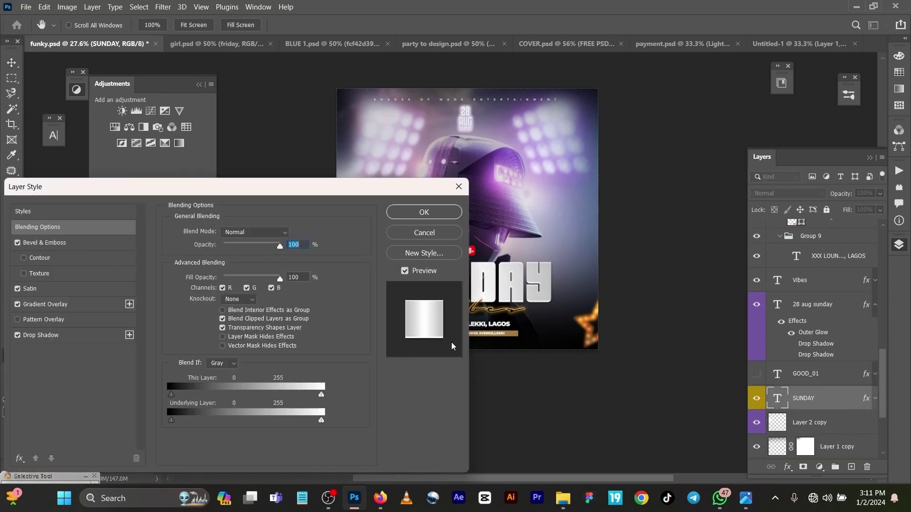
click(68, 243)
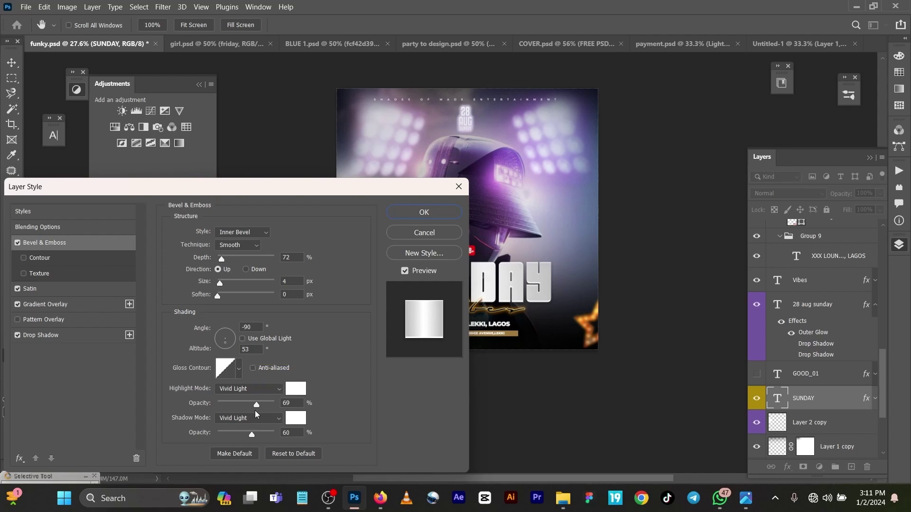
drag(297, 190, 311, 138)
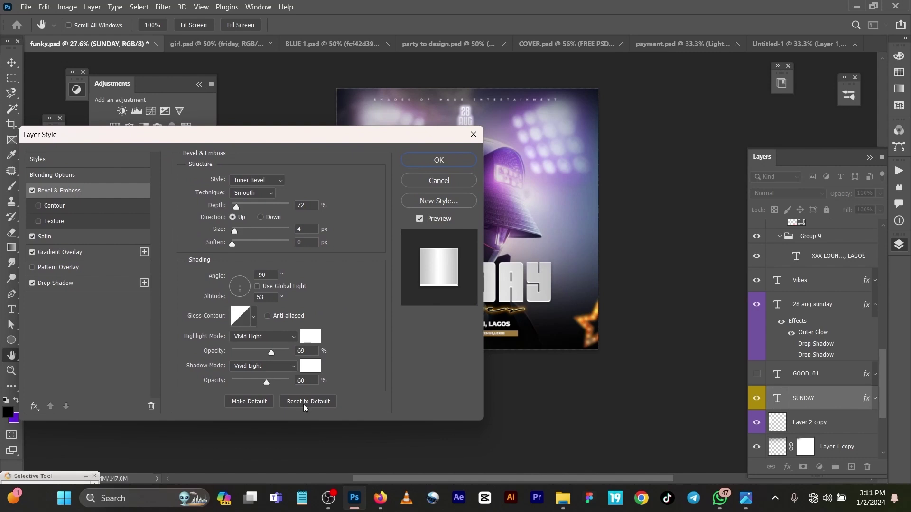
click(69, 234)
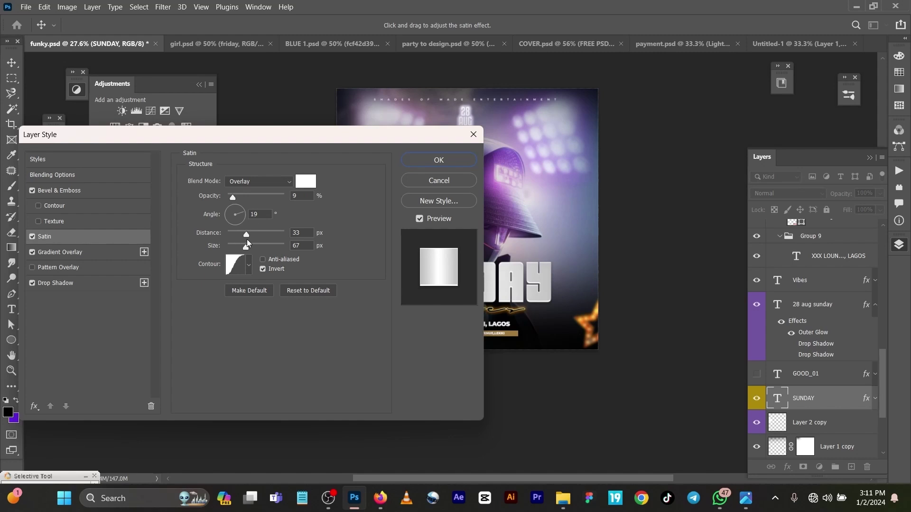
Step: Examine the SUNDAY text's Gradient Overlay settings and the colours of its first two gradient stops
click(96, 252)
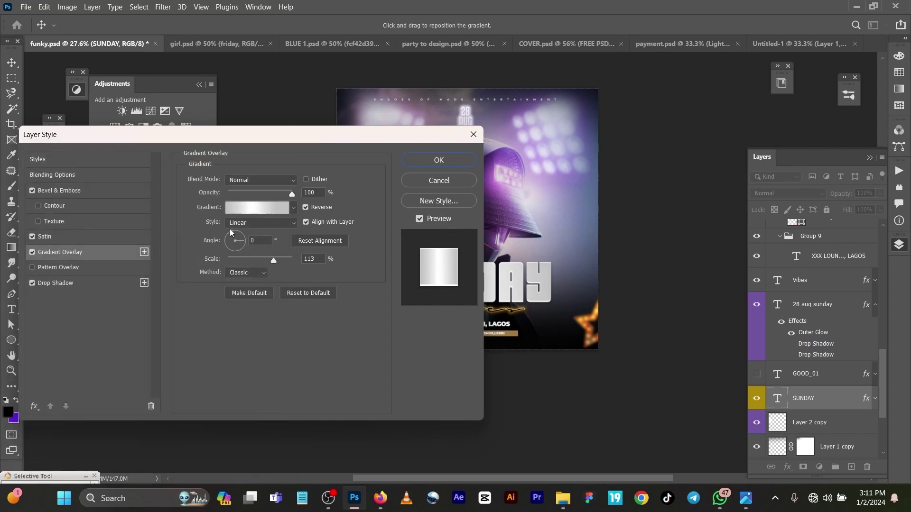
click(252, 210)
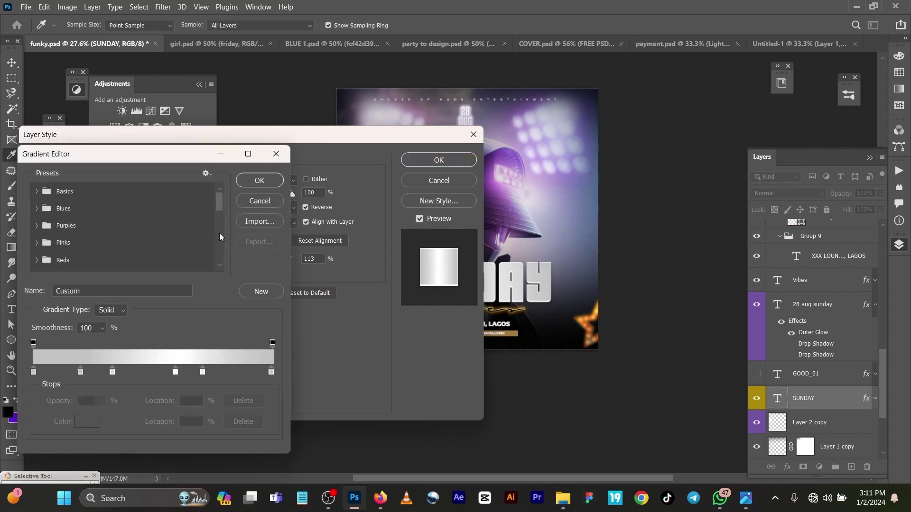
click(32, 373)
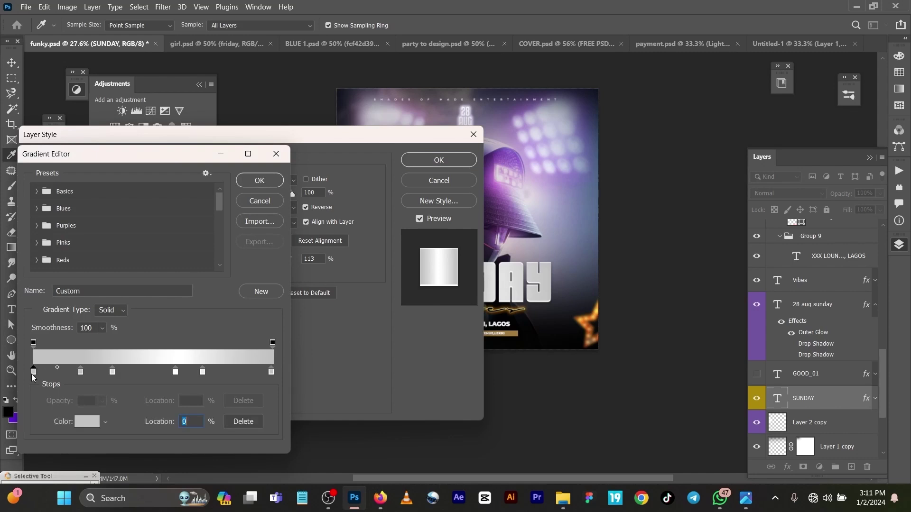
click(94, 422)
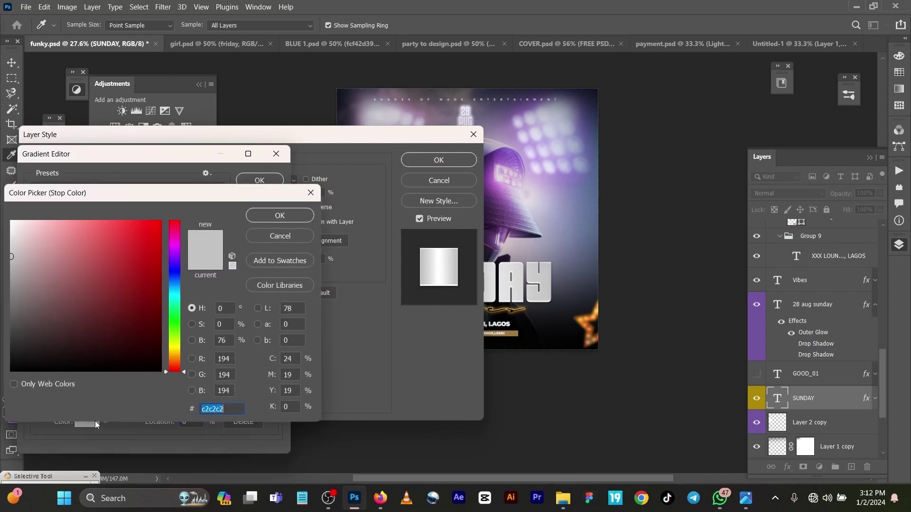
click(280, 219)
double_click(80, 372)
click(274, 212)
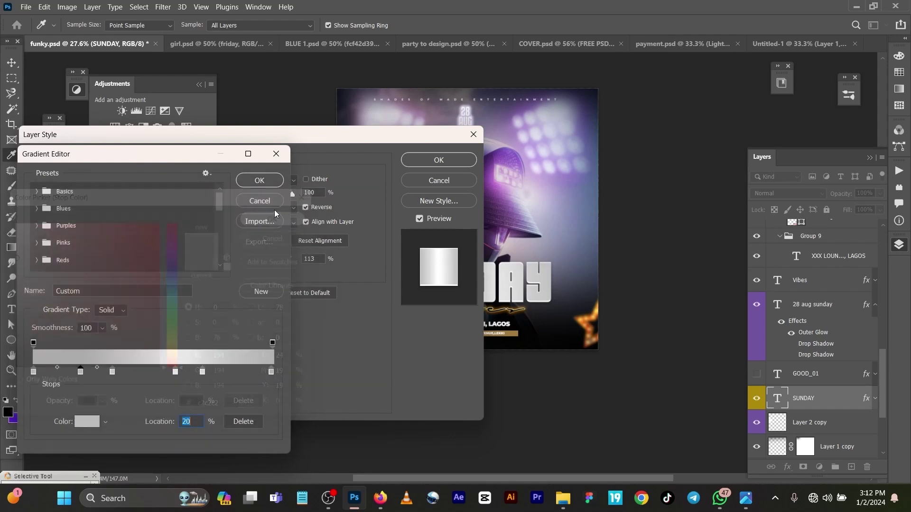
click(112, 371)
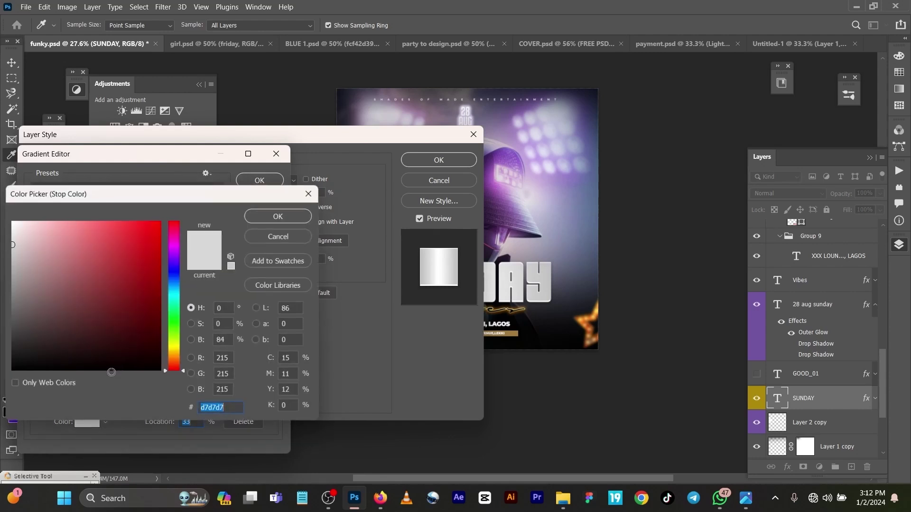
double_click(112, 371)
click(111, 372)
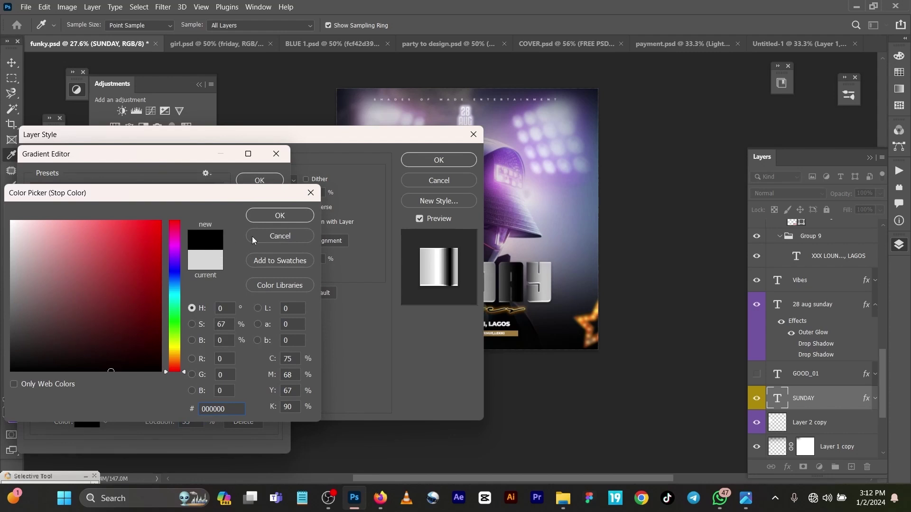
click(275, 221)
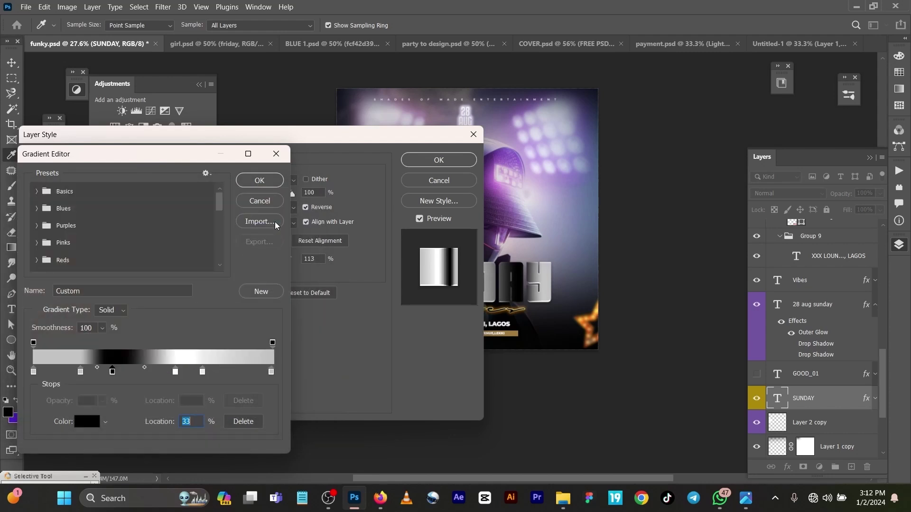
key(ctrl+z)
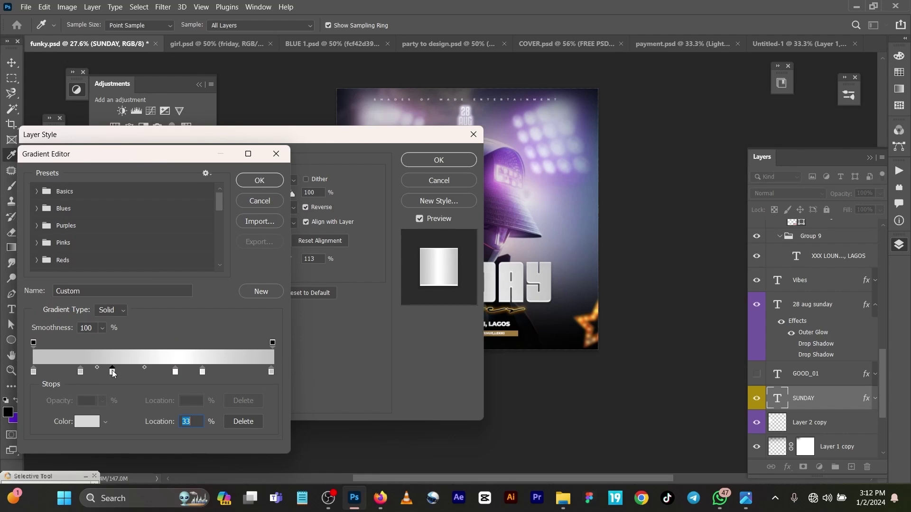
Step: Examine the remaining gradient stop colours from 33% onward and the Drop Shadow settings, and close the layer style
double_click(112, 370)
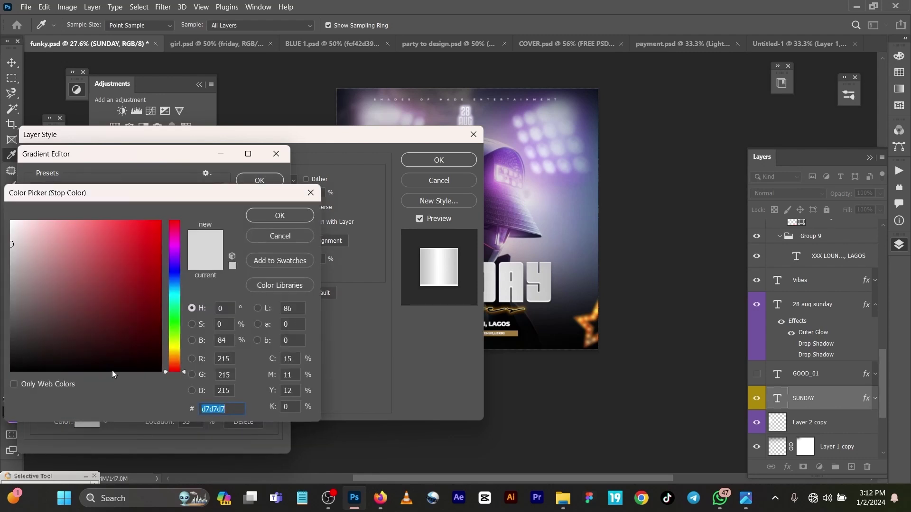
click(258, 218)
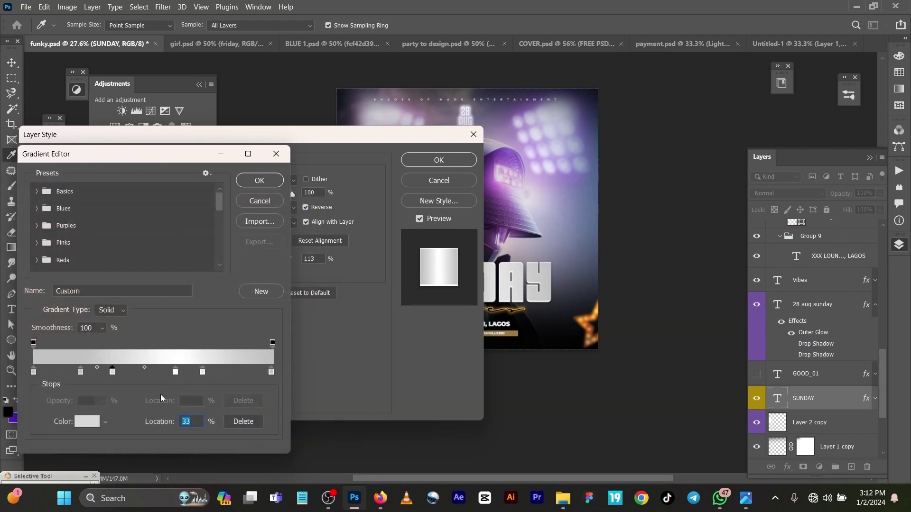
click(175, 370)
double_click(176, 372)
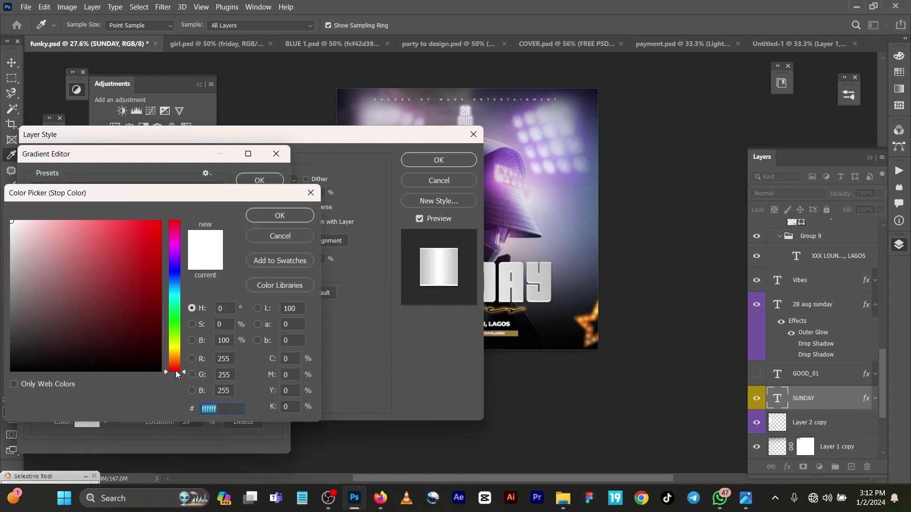
click(268, 217)
drag(214, 372, 202, 372)
double_click(202, 371)
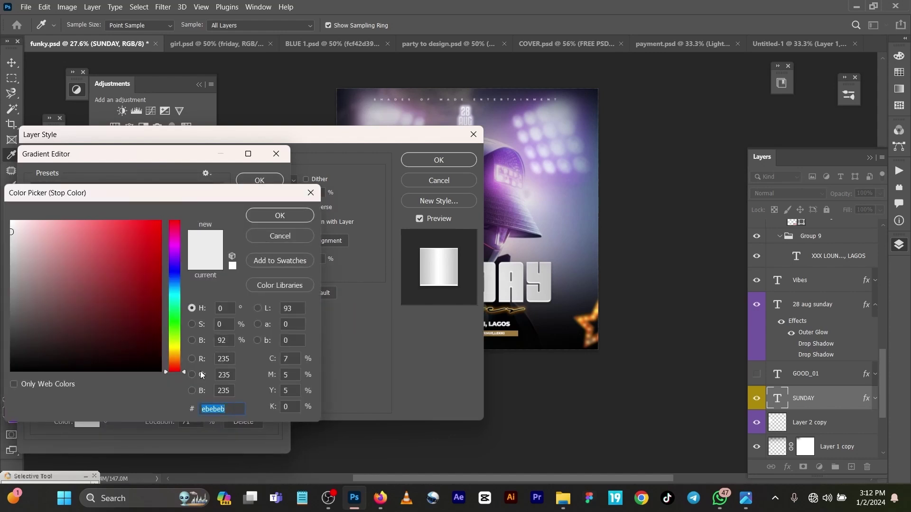
click(274, 217)
double_click(271, 371)
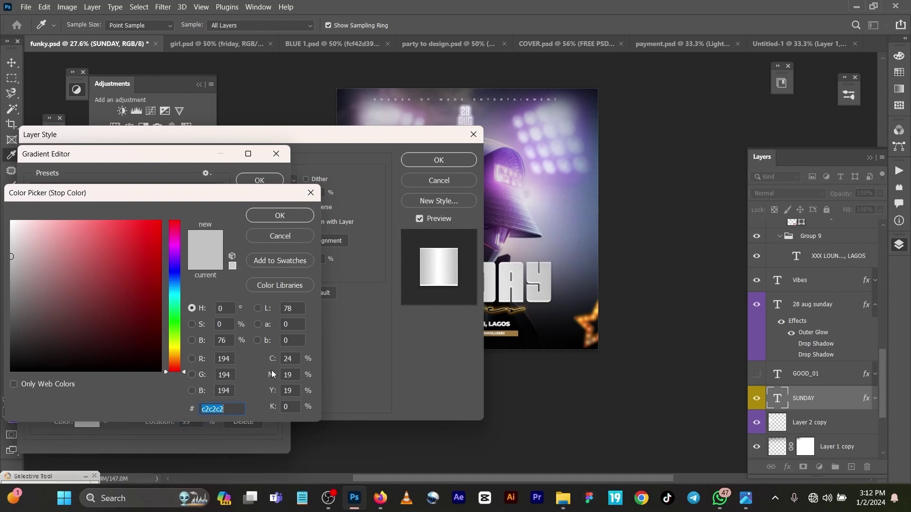
click(280, 215)
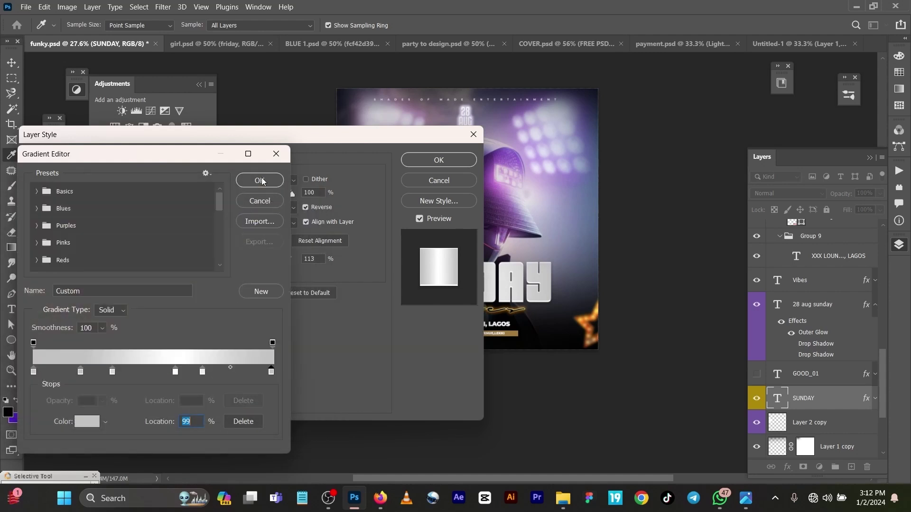
click(259, 179)
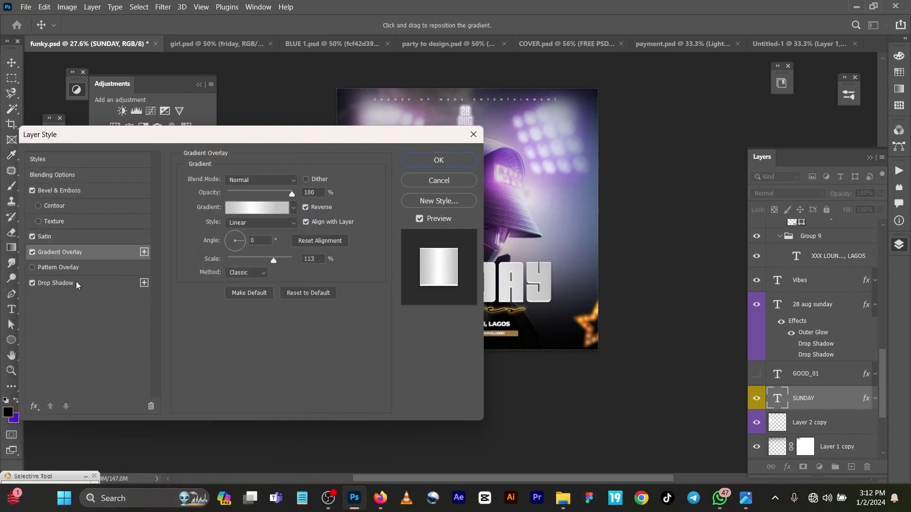
click(76, 283)
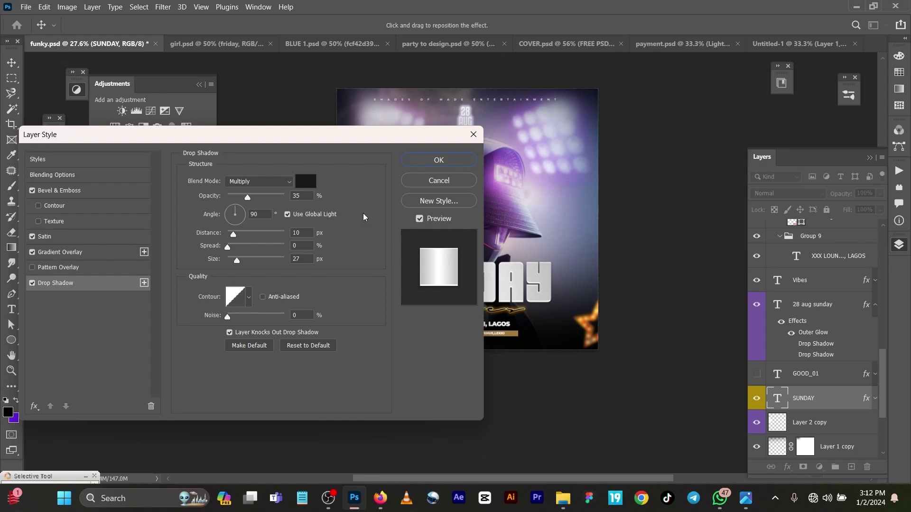
click(426, 163)
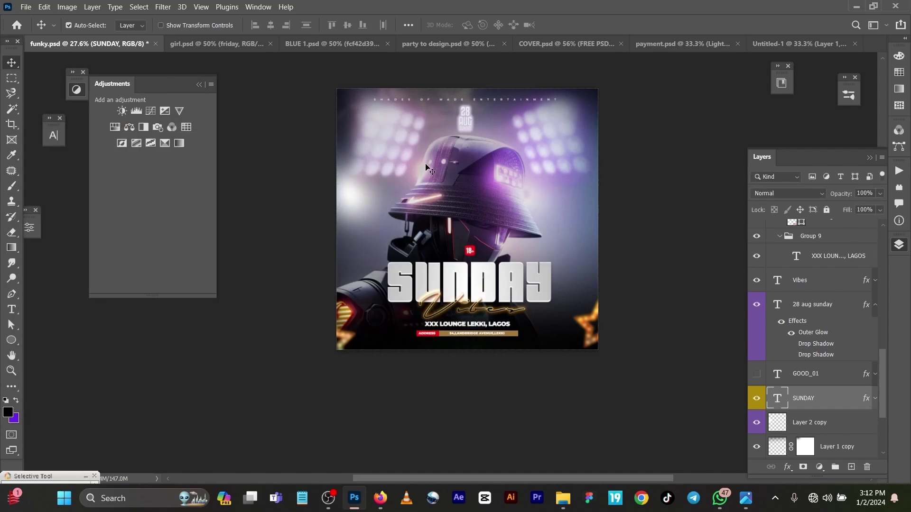
Step: Check the font and size of the SUNDAY title and of the Vibes script text without changing either
click(506, 312)
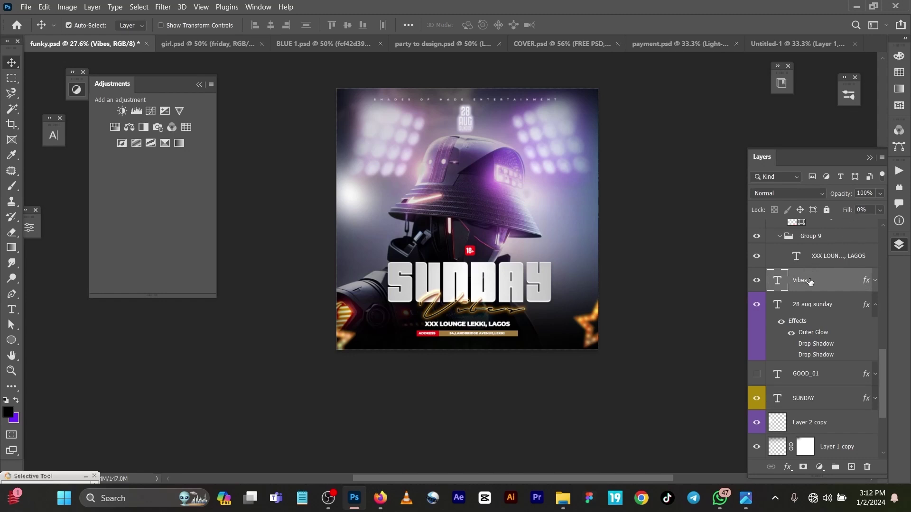
click(516, 275)
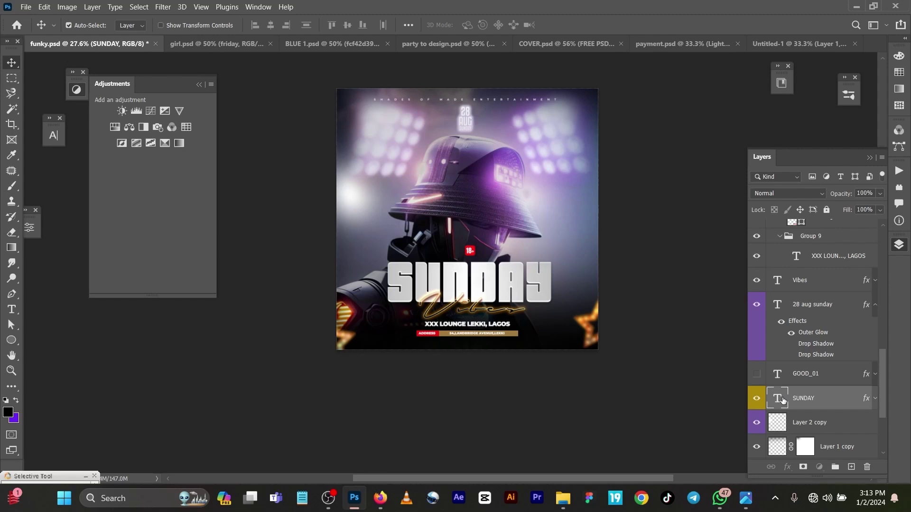
key(t)
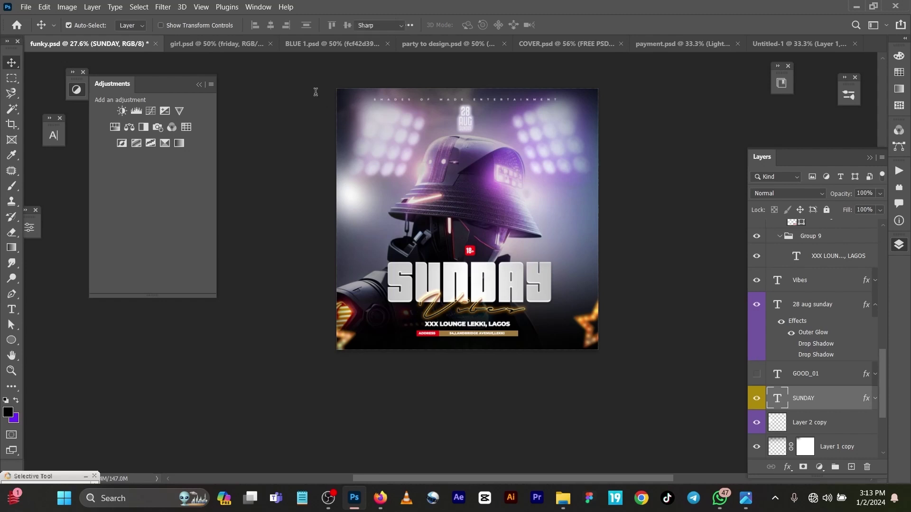
key(Return)
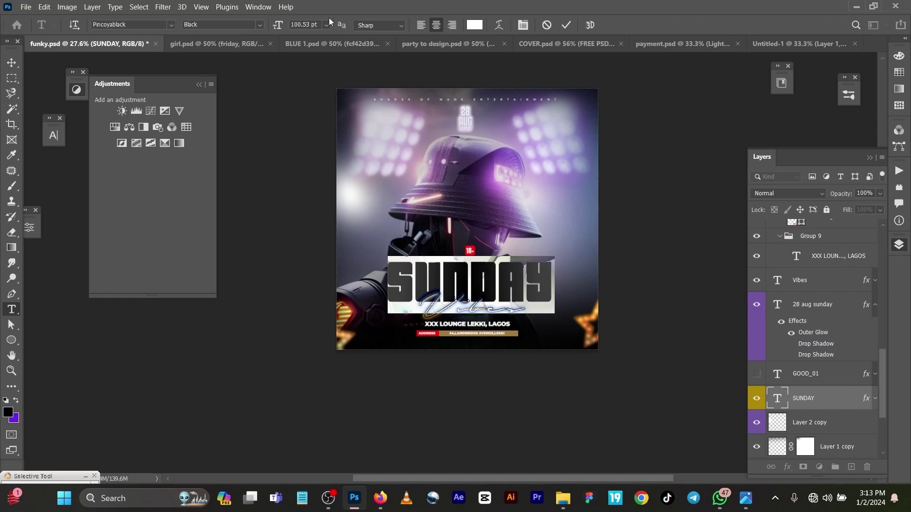
click(568, 25)
key(v)
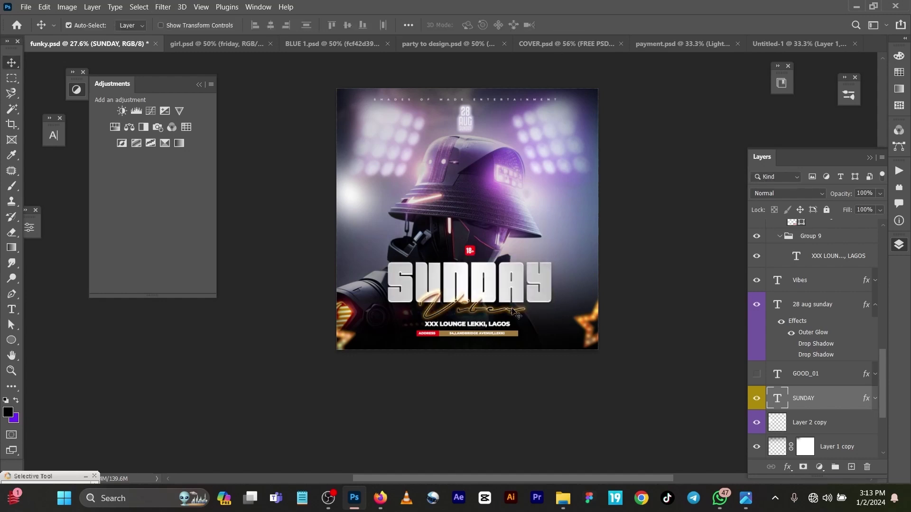
click(513, 311)
double_click(513, 312)
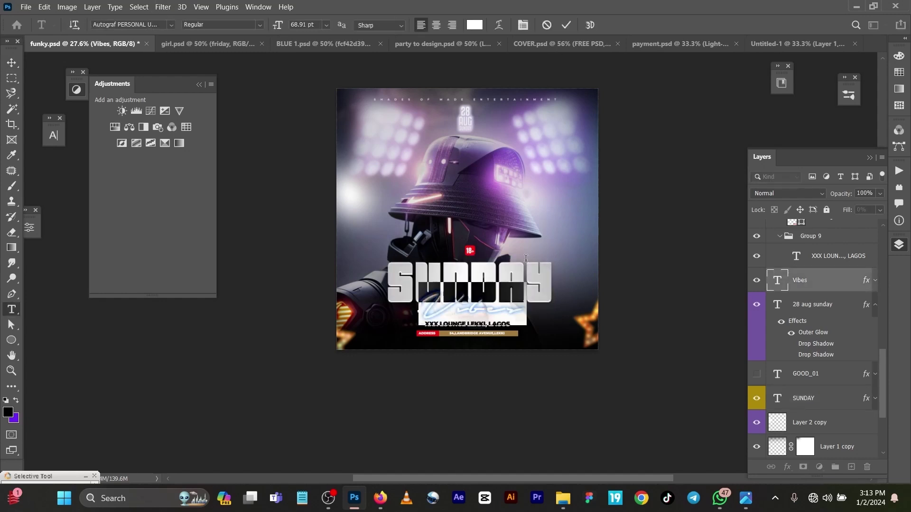
click(567, 26)
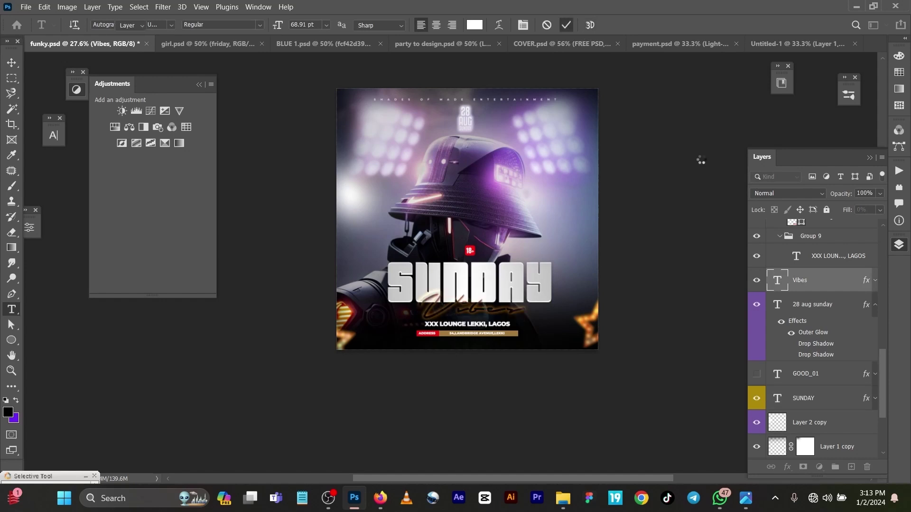
key(v)
Step: Compare 0% and 100% fill on the Vibes text layer, leaving the fill at 100%
scroll(474, 322, up, 8)
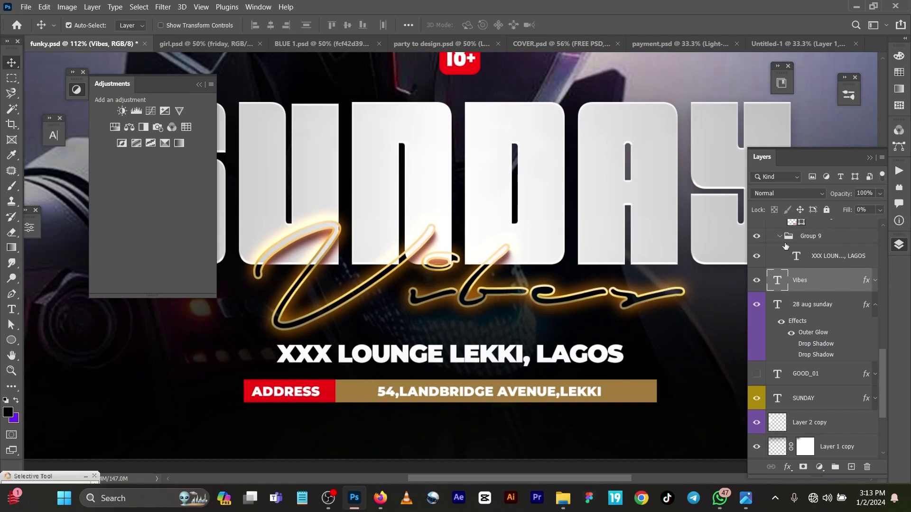
drag(848, 210, 907, 211)
scroll(435, 317, down, 4)
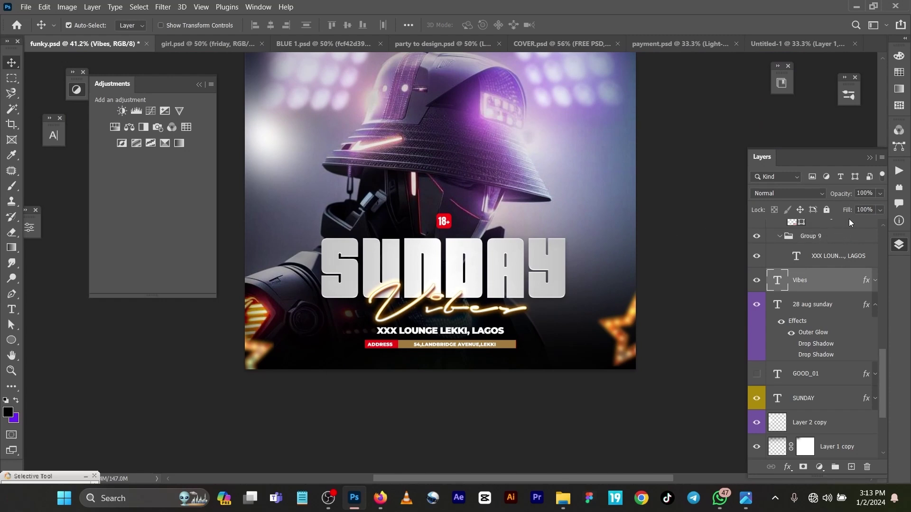
drag(846, 210, 631, 223)
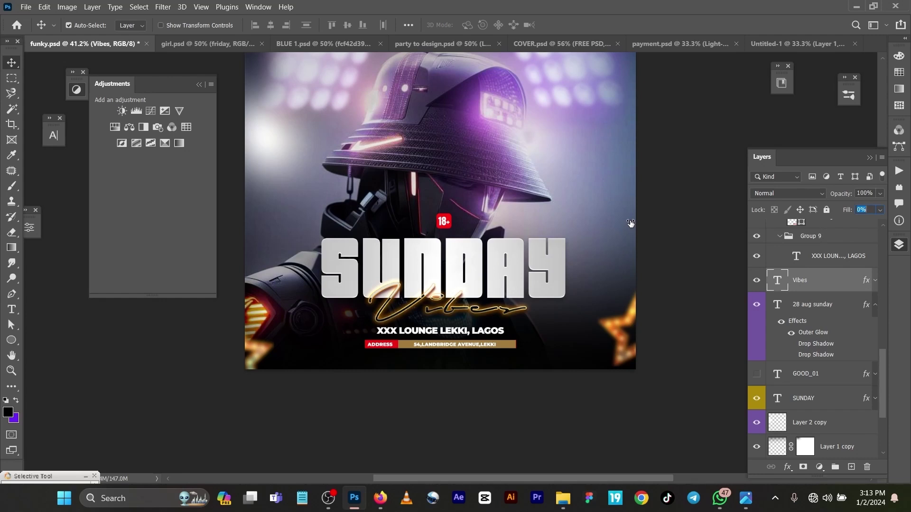
drag(630, 223, 887, 254)
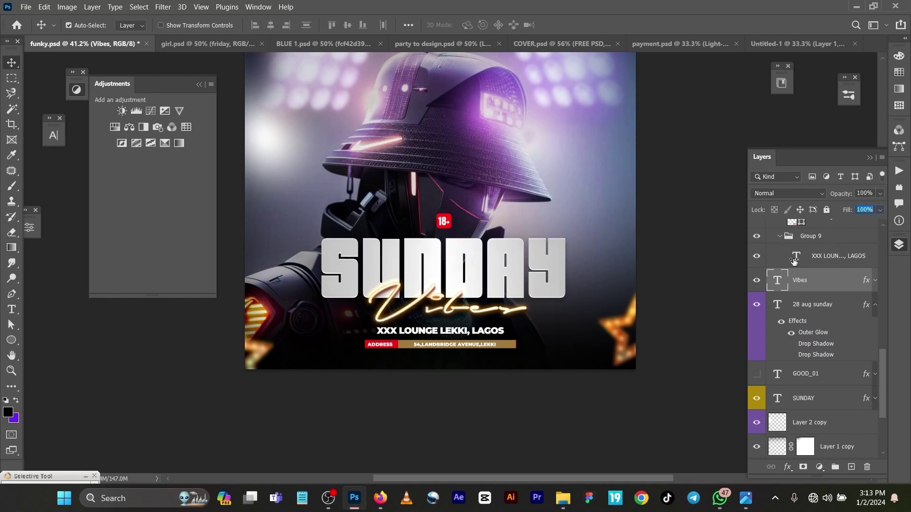
Step: Add a new layer above the white glow layer and ready the Brush tool with white as the foreground colour
scroll(551, 422, down, 2)
scroll(541, 422, down, 2)
scroll(384, 251, up, 3)
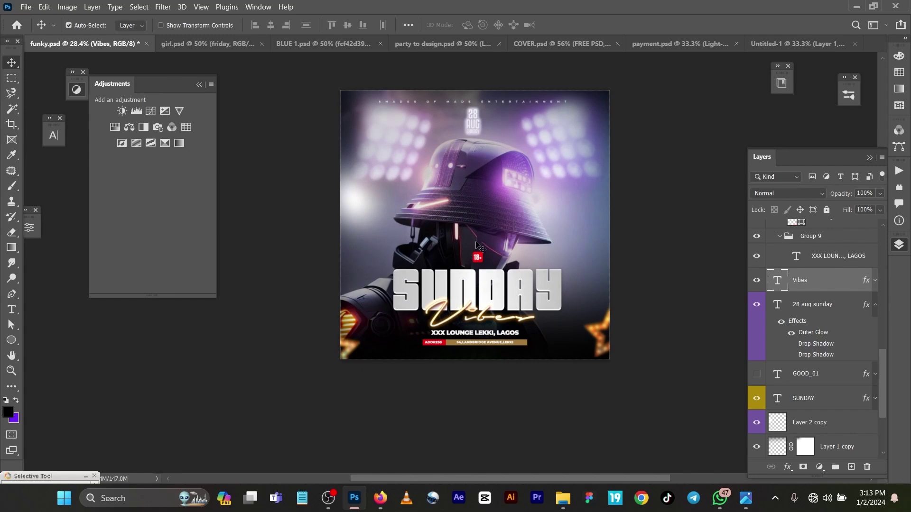
mouse_move(357, 203)
mouse_down()
mouse_move(396, 171)
mouse_move(456, 164)
mouse_move(678, 258)
mouse_move(367, 203)
mouse_up()
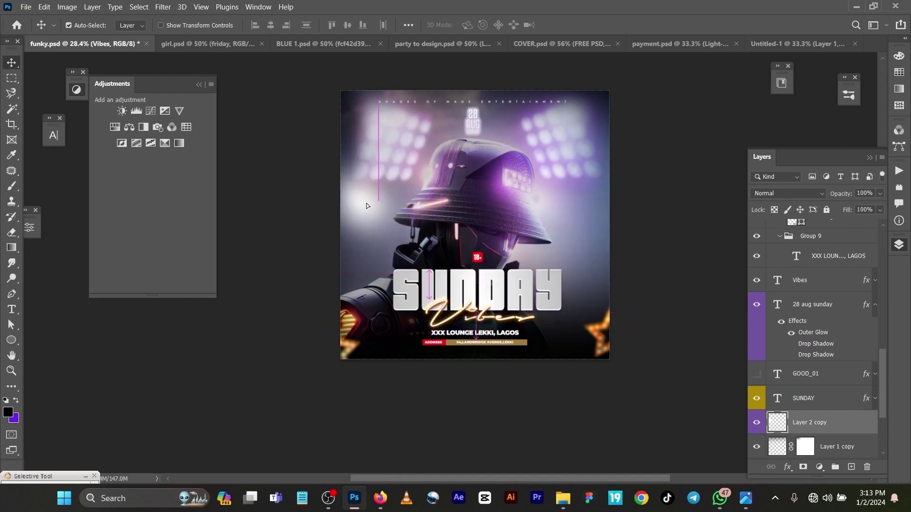
click(851, 466)
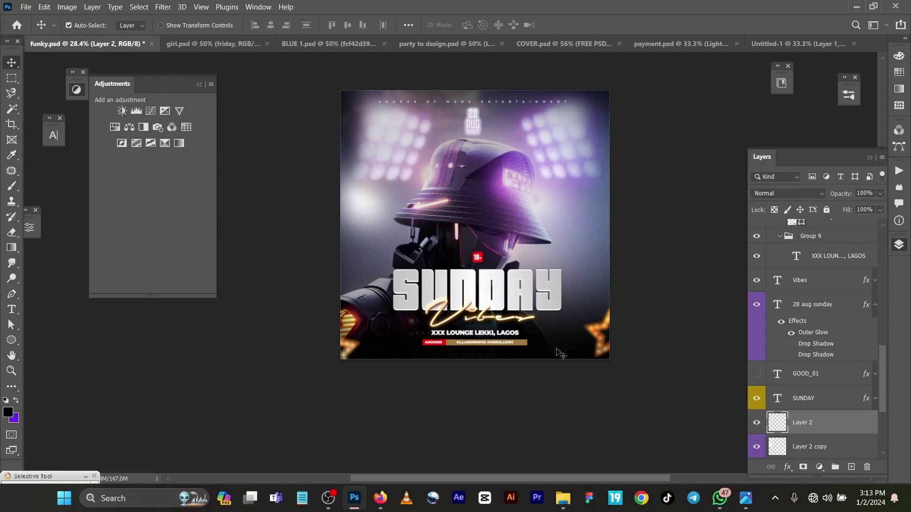
key(b)
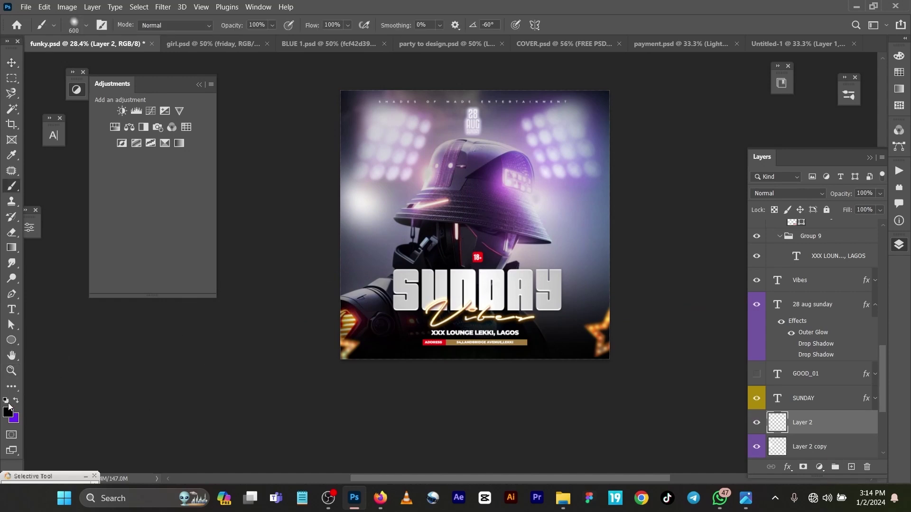
click(6, 401)
click(17, 402)
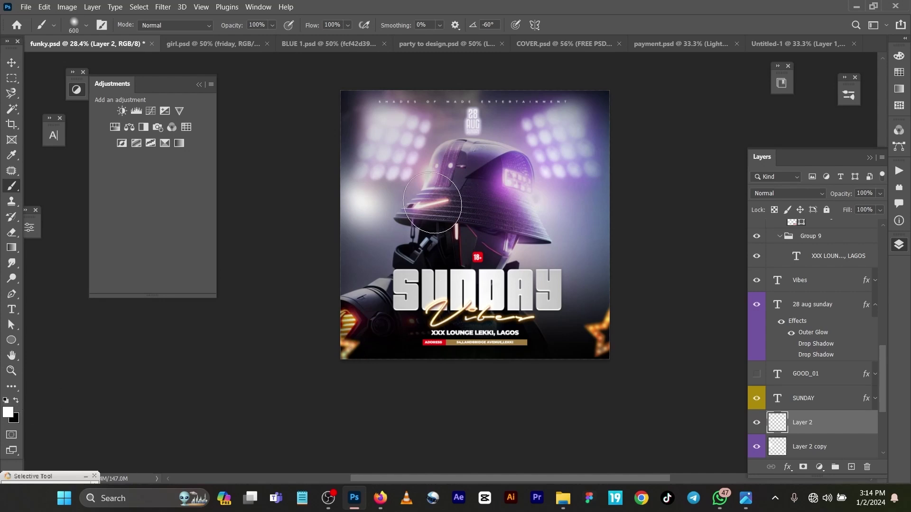